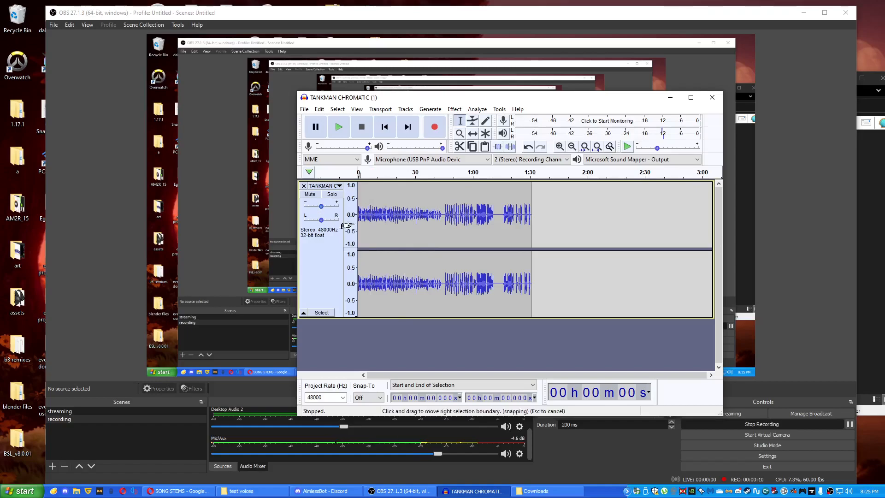
Select the first voice note from about 0.064 s to 0.894 s and play it back
{"action": "scroll", "coordinate": [364, 235], "scroll_direction": "up", "scroll_amount": 5, "text": "ctrl"}
{"action": "left_click_drag", "start_coordinate": [408, 375], "coordinate": [369, 375]}
{"action": "scroll", "coordinate": [374, 249], "scroll_direction": "up", "scroll_amount": 2, "text": "ctrl"}
{"action": "left_click_drag", "start_coordinate": [574, 216], "coordinate": [337, 216]}
{"action": "key", "text": "space"}
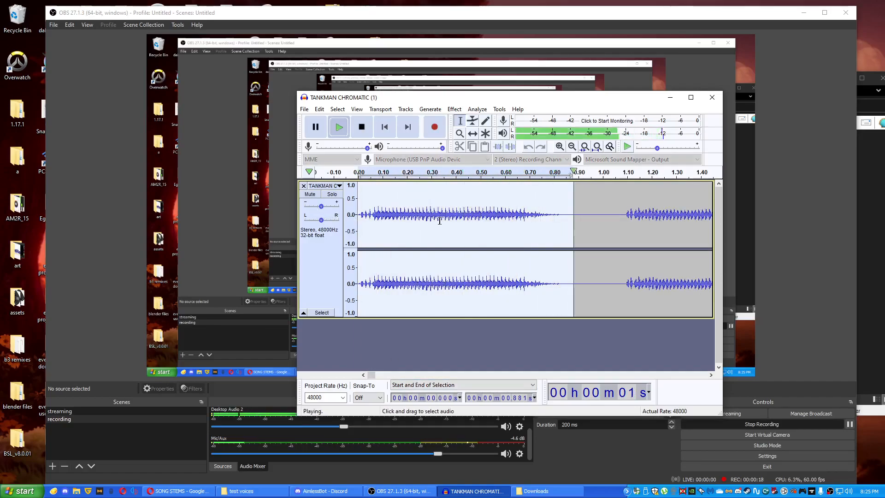
{"action": "left_click", "coordinate": [360, 213]}
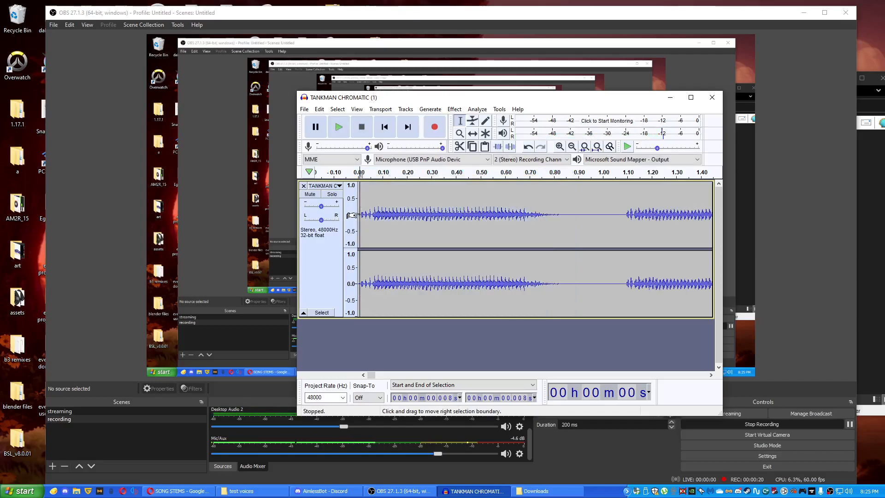
{"action": "left_click_drag", "start_coordinate": [373, 214], "coordinate": [576, 223]}
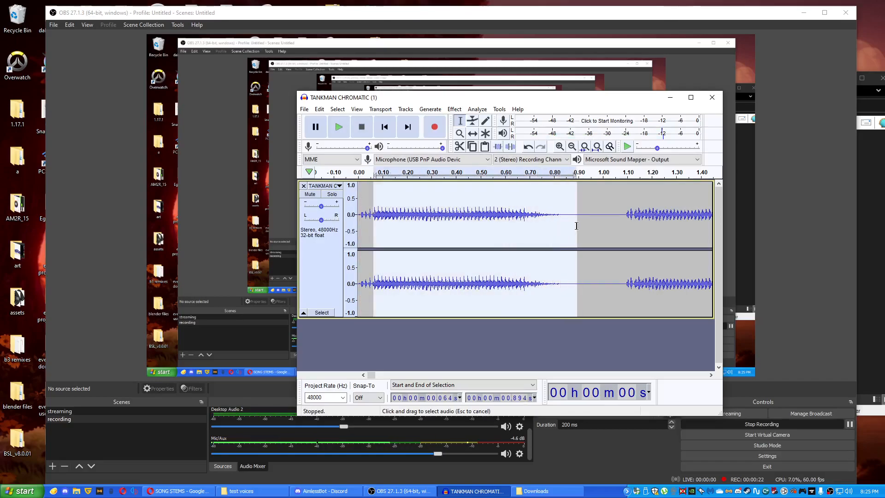
{"action": "key", "text": "space"}
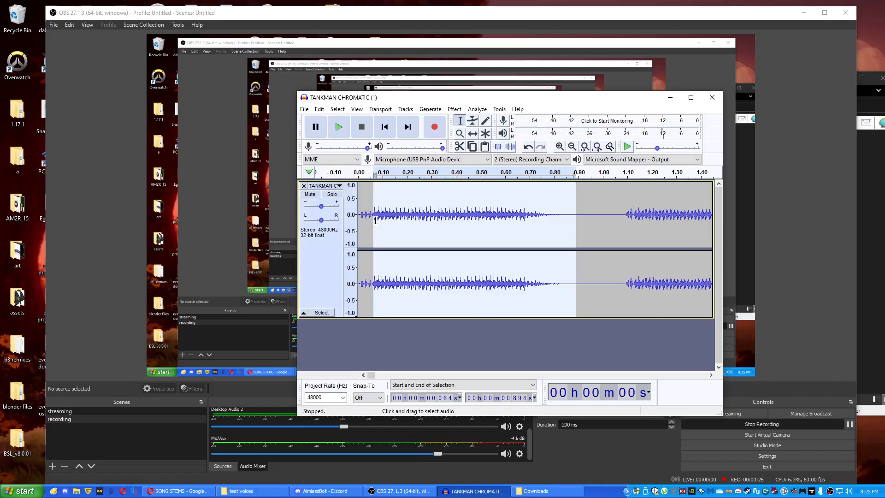
Start exporting only the selected audio and choose flps > fnf_voices > tankman samples > tutorial folder on the desktop as the destination
{"action": "left_click", "coordinate": [304, 109]}
{"action": "mouse_move", "coordinate": [328, 179]}
{"action": "left_click", "coordinate": [415, 217]}
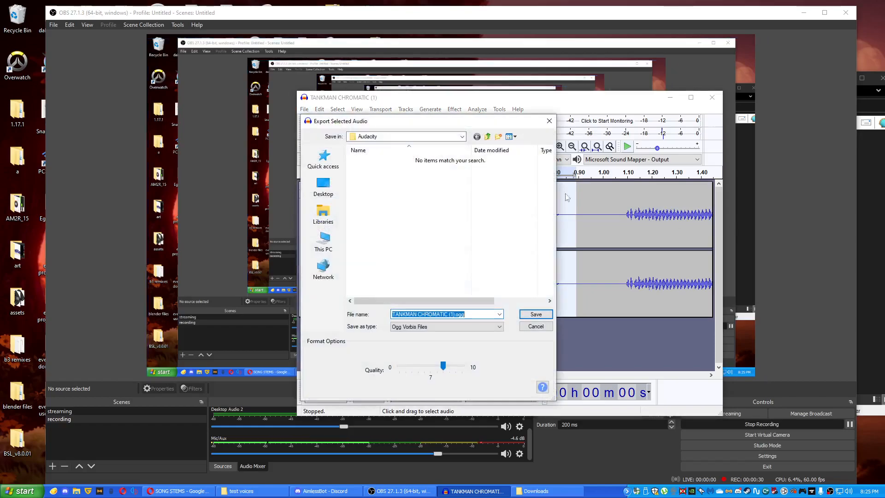
{"action": "left_click", "coordinate": [462, 137]}
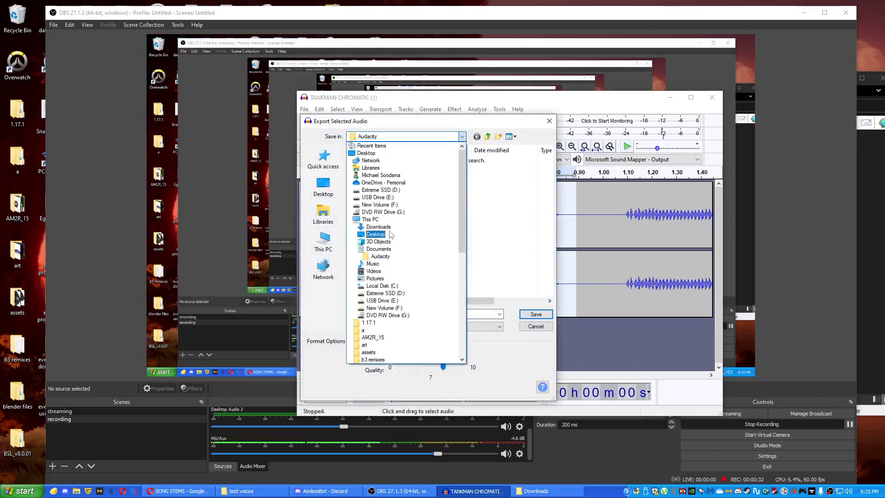
{"action": "scroll", "coordinate": [387, 295], "scroll_direction": "down", "scroll_amount": 6}
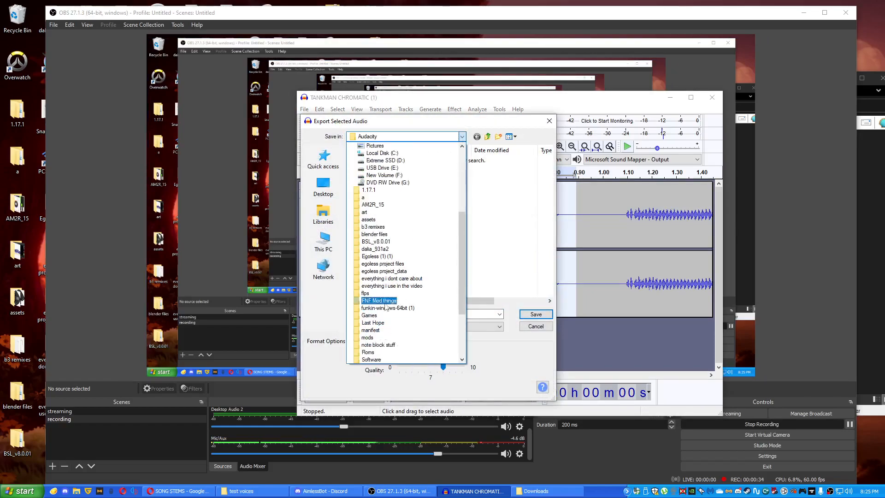
{"action": "left_click", "coordinate": [369, 294]}
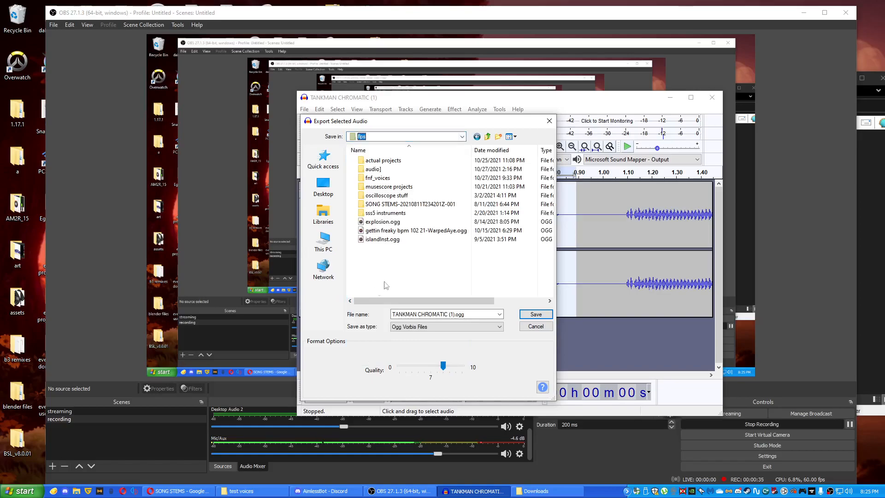
{"action": "double_click", "coordinate": [399, 177]}
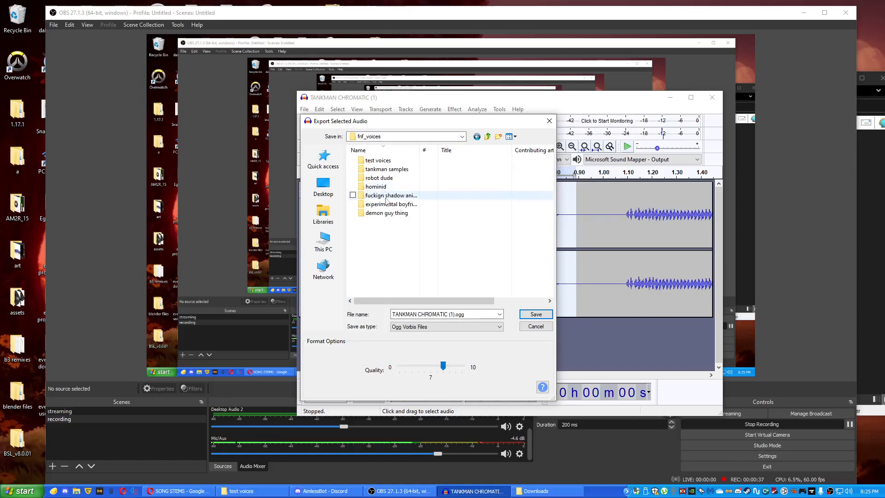
{"action": "double_click", "coordinate": [397, 171]}
{"action": "double_click", "coordinate": [396, 168]}
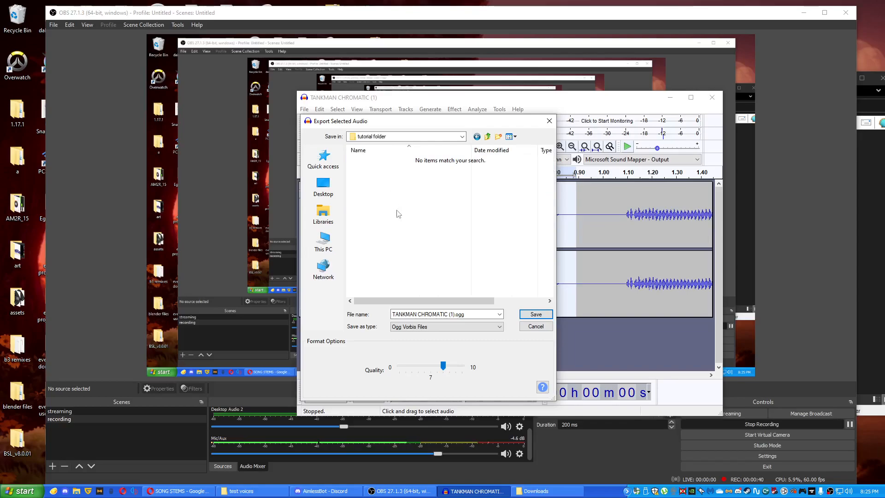
Export the selected note as a Microsoft WAV file named 01 and accept the metadata
{"action": "left_click", "coordinate": [482, 326]}
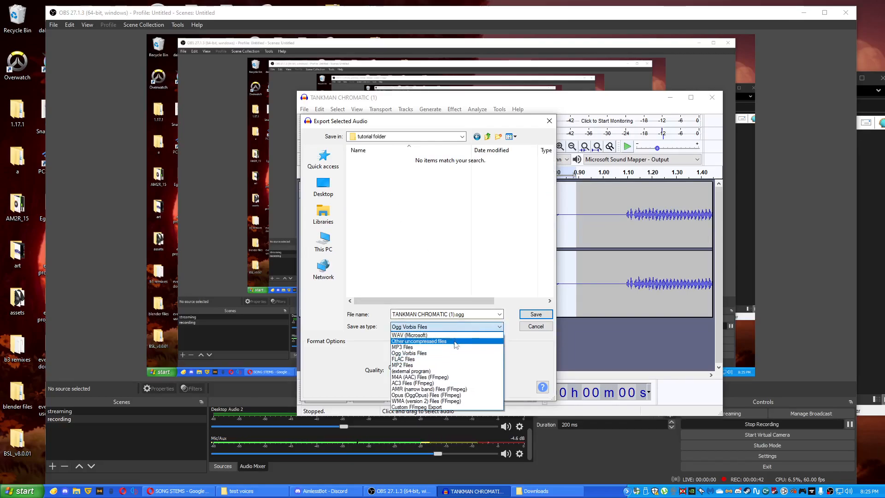
{"action": "left_click", "coordinate": [447, 335]}
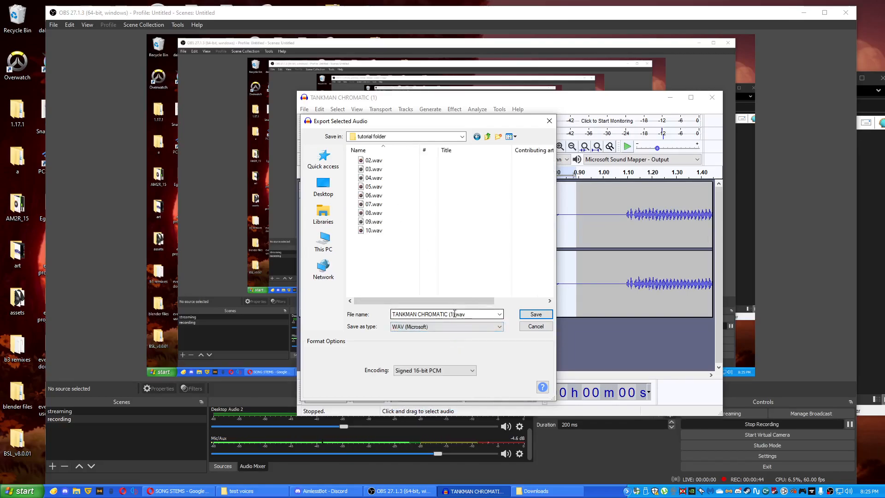
{"action": "triple_click", "coordinate": [454, 314]}
{"action": "type", "text": "01"}
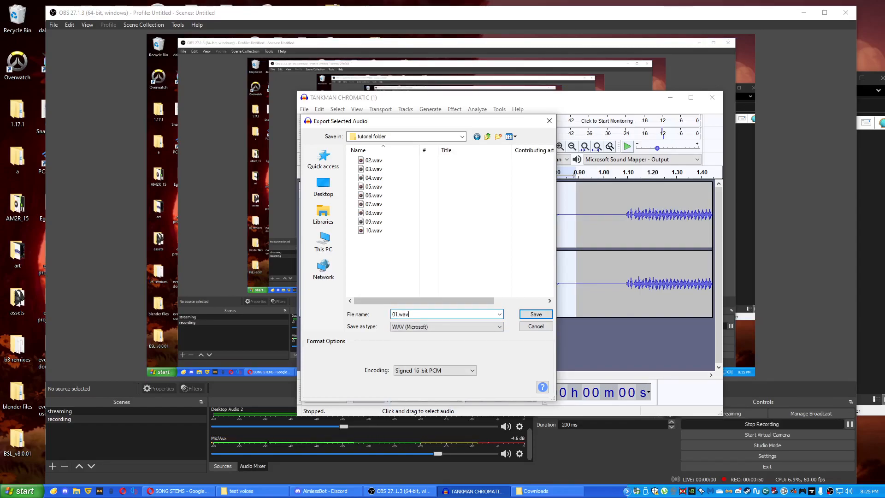
{"action": "left_click", "coordinate": [536, 314]}
{"action": "left_click", "coordinate": [542, 342]}
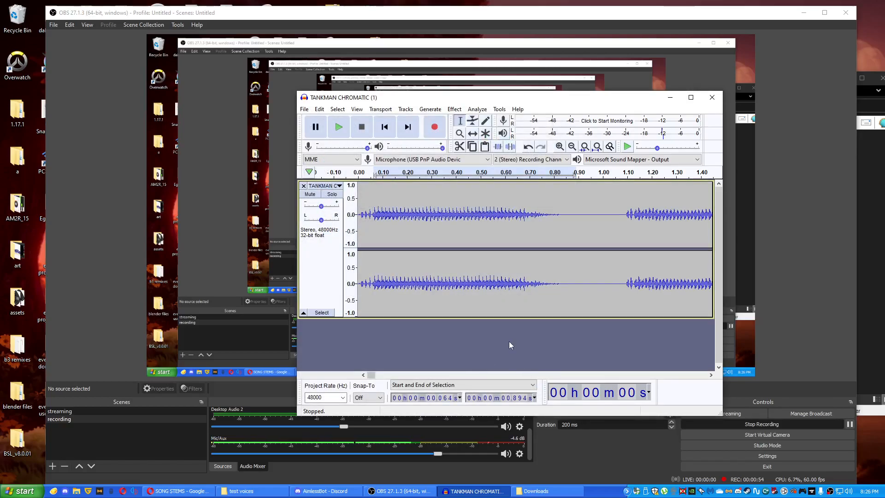
Highlight the whole run of chromatic notes, from the beginning of the track to about 44.5 s
{"action": "scroll", "coordinate": [508, 341], "scroll_direction": "down", "scroll_amount": 3}
{"action": "scroll", "coordinate": [509, 341], "scroll_direction": "down", "scroll_amount": 3}
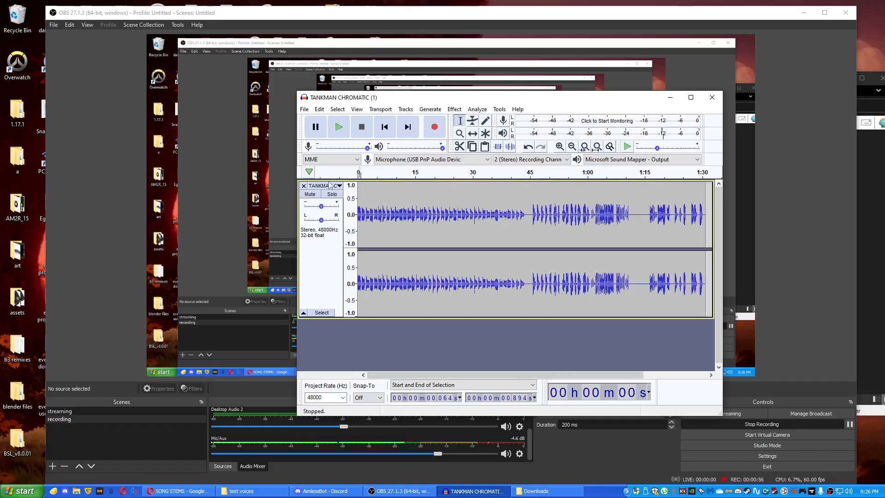
{"action": "left_click_drag", "start_coordinate": [521, 214], "coordinate": [370, 217]}
{"action": "scroll", "coordinate": [370, 218], "scroll_direction": "up", "scroll_amount": 2}
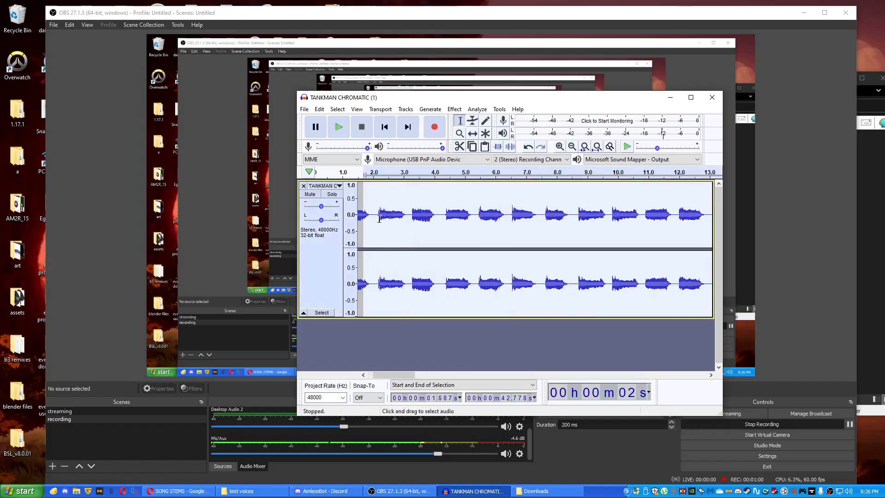
{"action": "scroll", "coordinate": [383, 217], "scroll_direction": "down", "scroll_amount": 2}
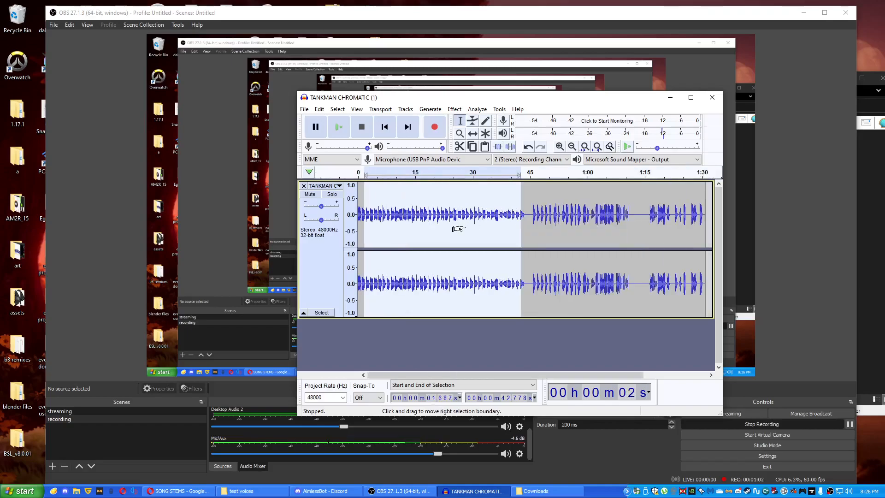
{"action": "left_click", "coordinate": [486, 322]}
{"action": "left_click_drag", "start_coordinate": [527, 214], "coordinate": [355, 214]}
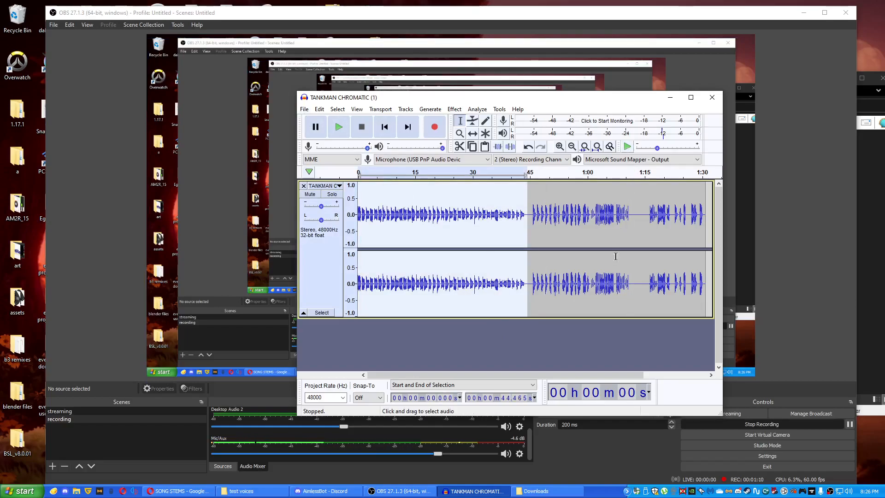
Close the TANKMAN CHROMATIC (1) project without saving and minimise the OBS window
{"action": "left_click", "coordinate": [711, 99]}
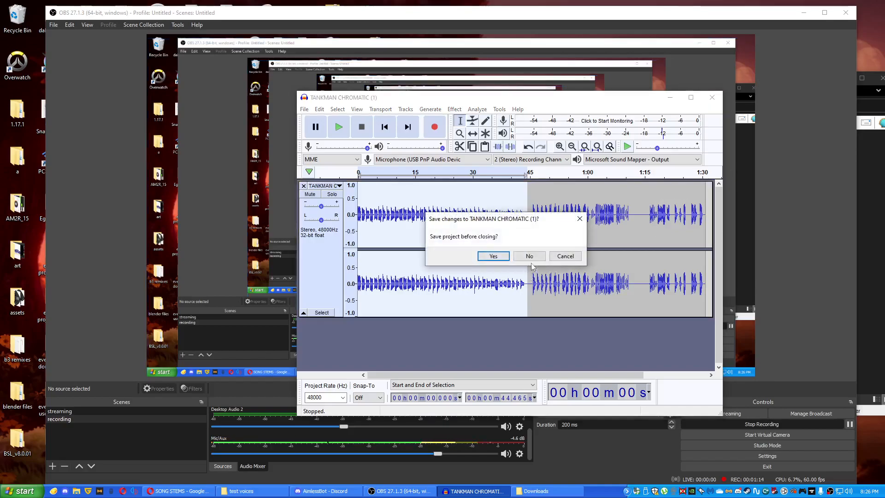
{"action": "left_click", "coordinate": [529, 256]}
{"action": "left_click", "coordinate": [803, 13]}
Search for Polyphone on the computer and launch it
{"action": "left_click", "coordinate": [20, 491]}
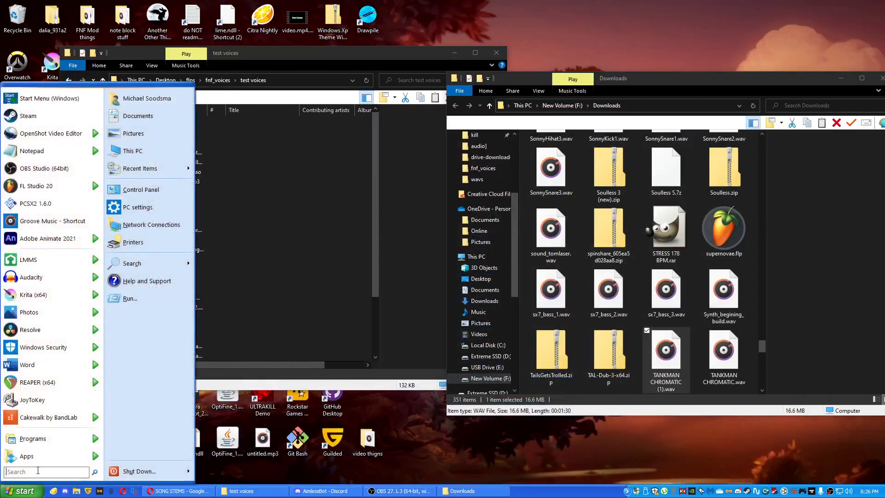
{"action": "left_click", "coordinate": [38, 471]}
{"action": "type", "text": "polyphone"}
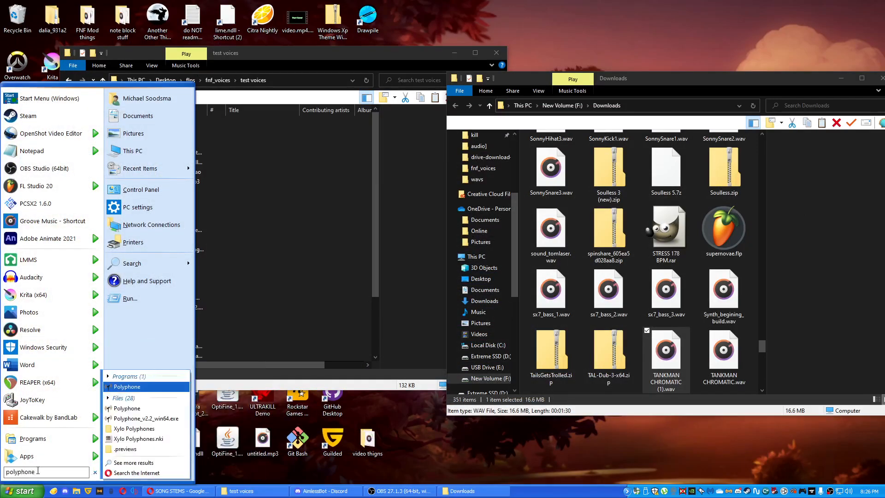
{"action": "key", "text": "Return"}
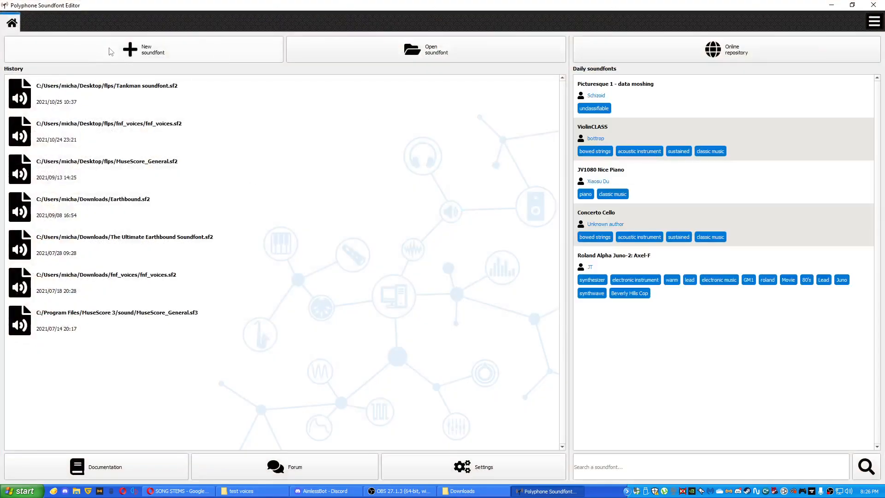
Create a new soundfont titled "tankguy lmao" and enter "vgbasfabjklDF" as its comment
{"action": "left_click", "coordinate": [111, 51]}
{"action": "left_click", "coordinate": [172, 73]}
{"action": "type", "text": "tnka"}
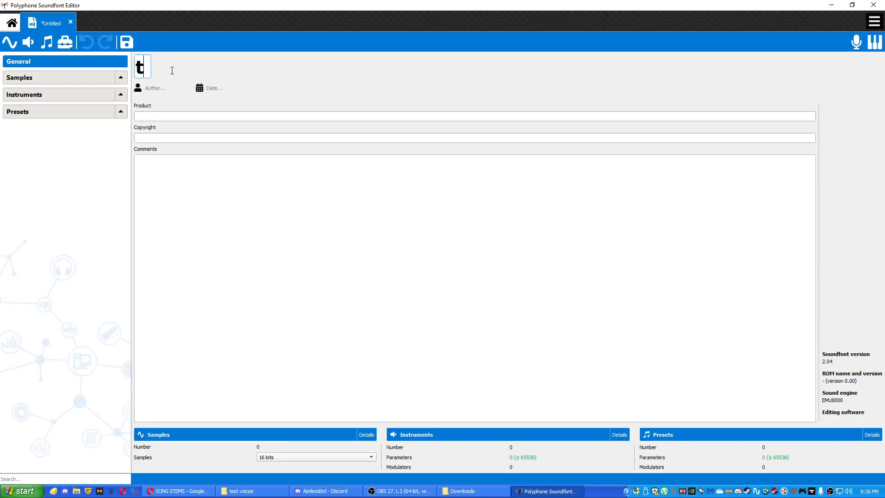
{"action": "key", "text": "BackSpace"}
{"action": "key", "text": "BackSpace"}
{"action": "key", "text": "BackSpace"}
{"action": "type", "text": "ankguy lmao"}
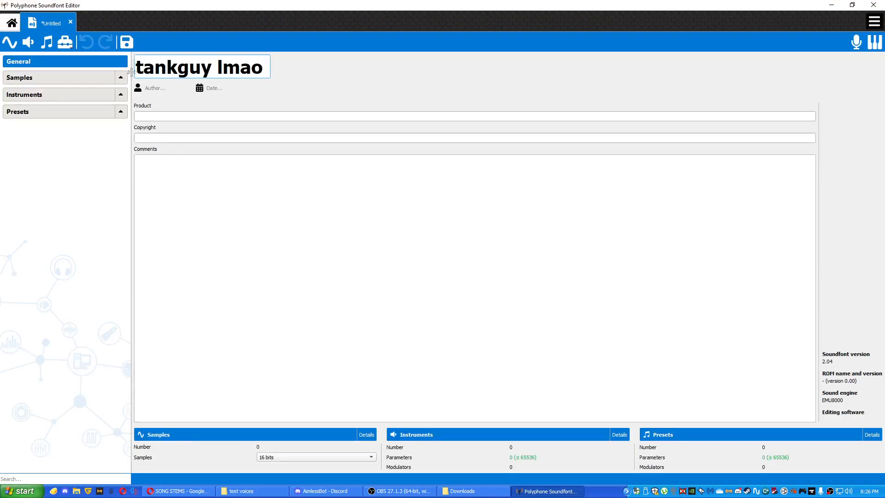
{"action": "left_click", "coordinate": [256, 205]}
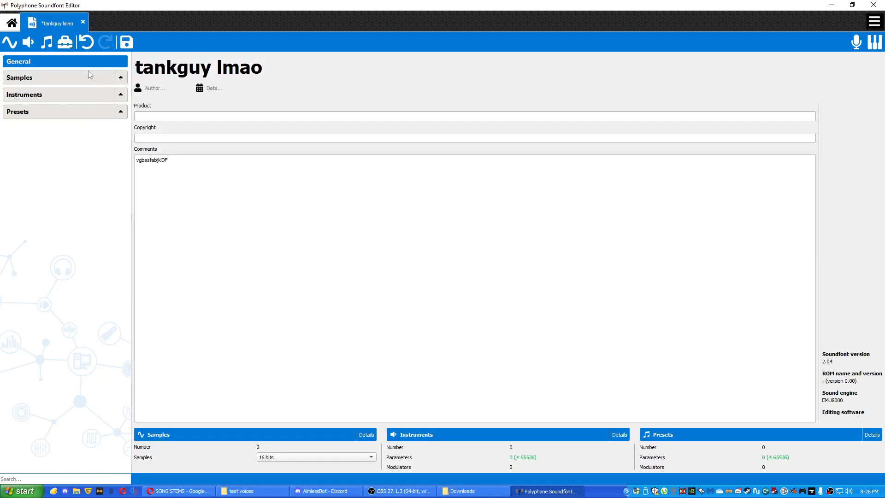
Import the audio files 01.wav to 10.wav from the tutorial folder in tankman samples as soundfont samples
{"action": "left_click", "coordinate": [9, 42]}
{"action": "left_click_drag", "start_coordinate": [224, 45], "coordinate": [158, 64]}
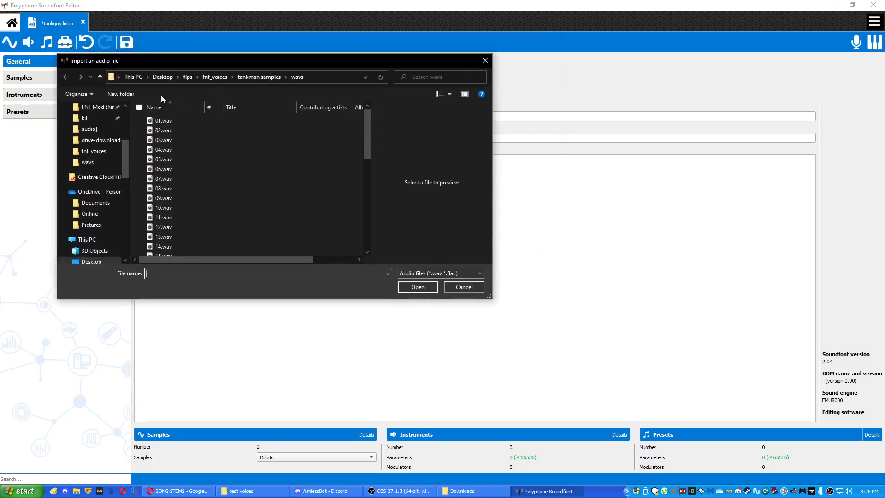
{"action": "left_click", "coordinate": [164, 121]}
{"action": "left_click", "coordinate": [259, 77]}
{"action": "double_click", "coordinate": [167, 121]}
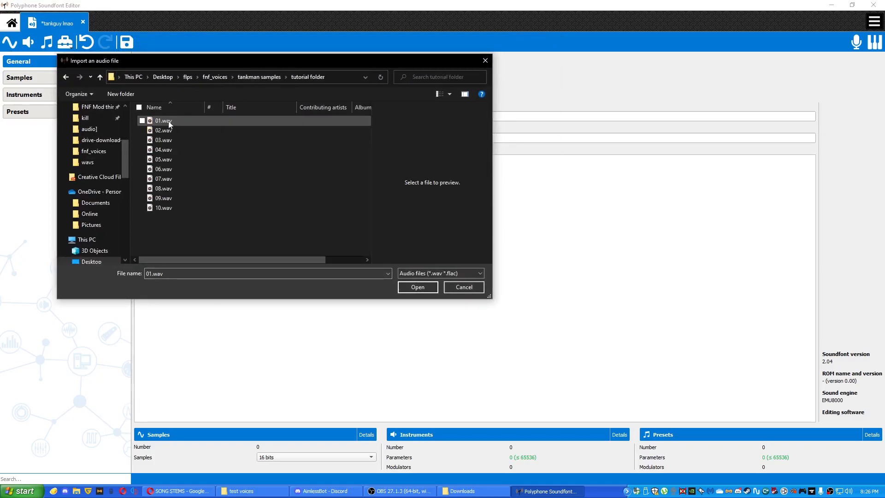
{"action": "left_click", "coordinate": [167, 209], "text": "shift"}
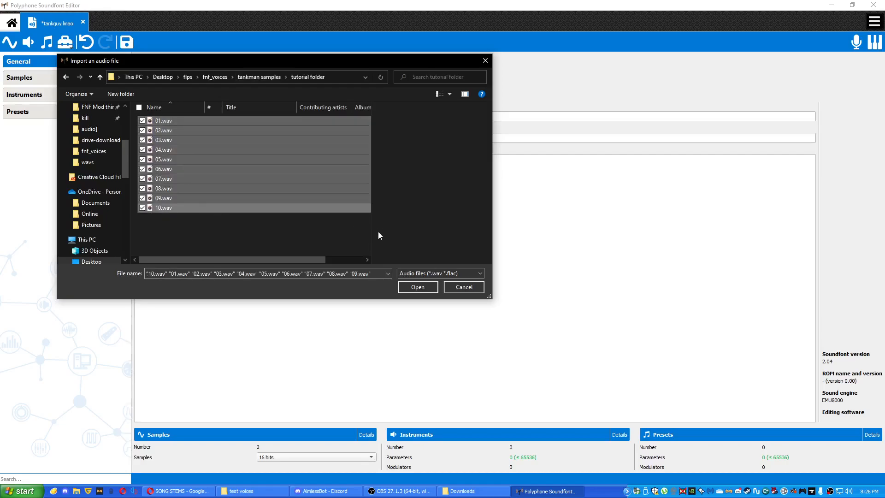
{"action": "left_click", "coordinate": [414, 287]}
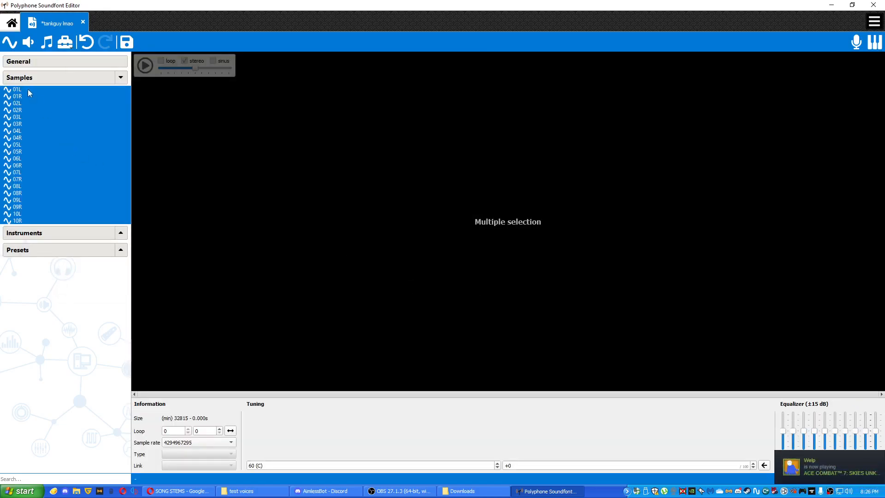
Compare the waveforms of samples 01L and 01R, and play 01L
{"action": "left_click", "coordinate": [28, 88]}
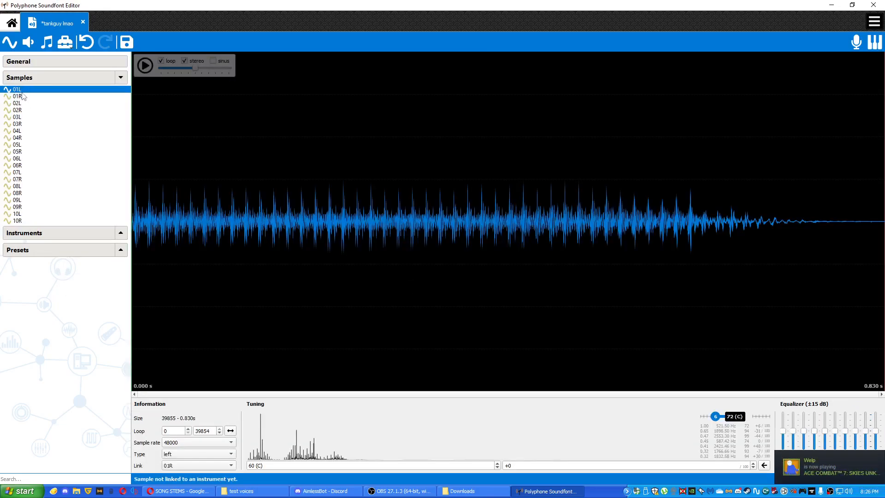
{"action": "left_click", "coordinate": [24, 97]}
{"action": "left_click", "coordinate": [26, 90]}
{"action": "left_click", "coordinate": [25, 96]}
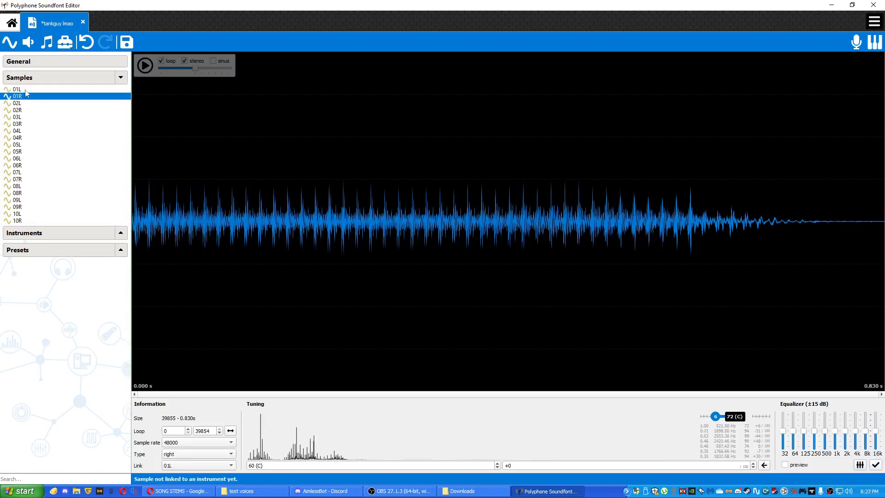
{"action": "left_click", "coordinate": [26, 91]}
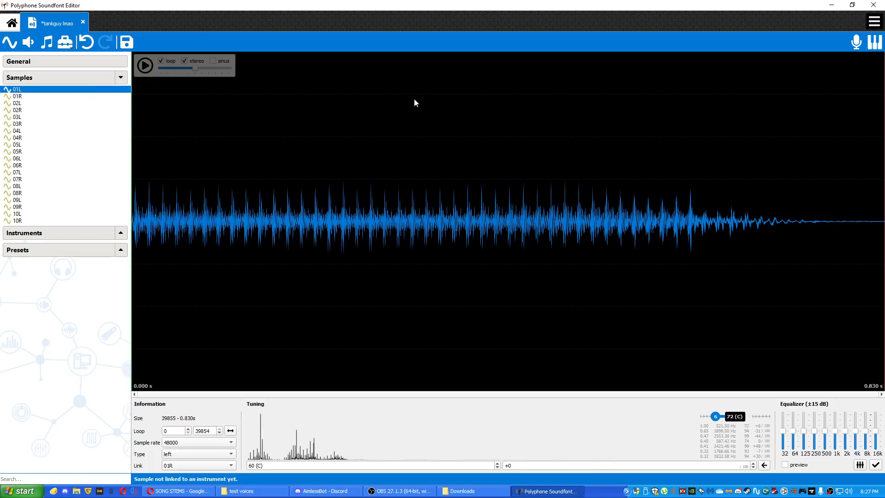
{"action": "key", "text": "space"}
Set sample 01L's loop to start at 6054 and end at 18513, and play it back
{"action": "left_click_drag", "start_coordinate": [240, 206], "coordinate": [244, 251]}
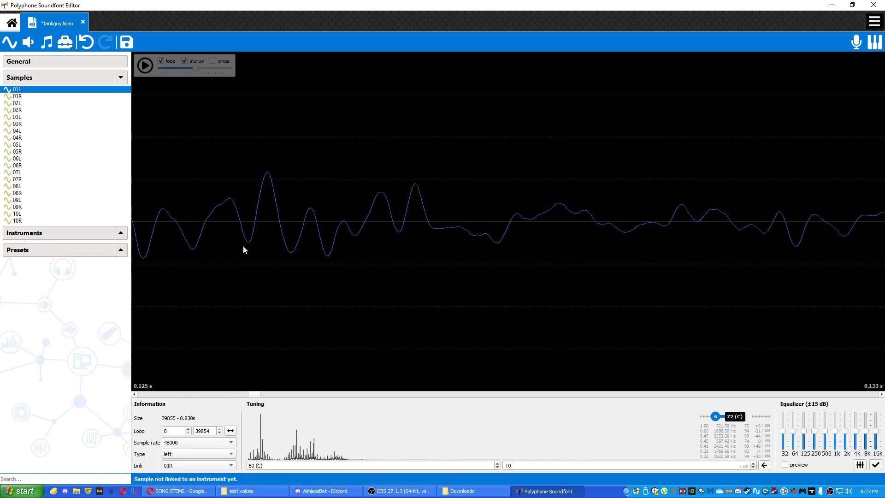
{"action": "left_click", "coordinate": [248, 247]}
{"action": "left_click_drag", "start_coordinate": [387, 226], "coordinate": [197, 229]}
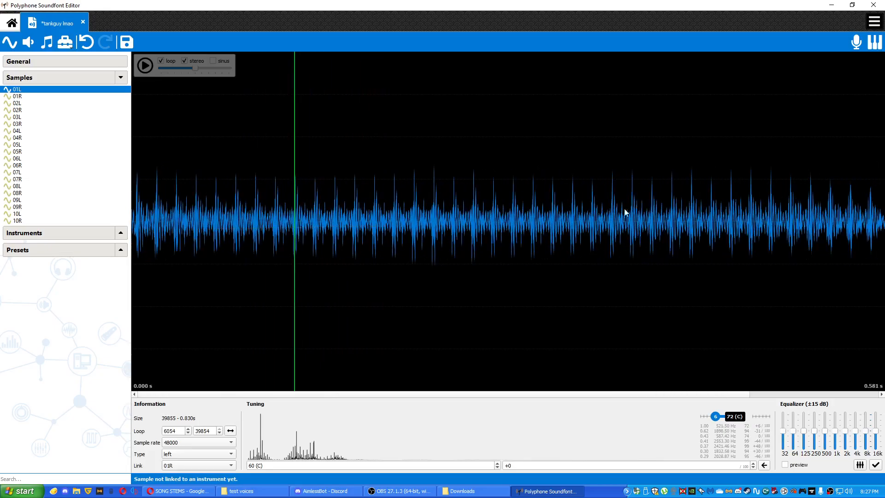
{"action": "left_click_drag", "start_coordinate": [681, 212], "coordinate": [850, 209]}
{"action": "right_click", "coordinate": [611, 236]}
{"action": "left_click_drag", "start_coordinate": [656, 247], "coordinate": [446, 256]}
{"action": "key", "text": "space"}
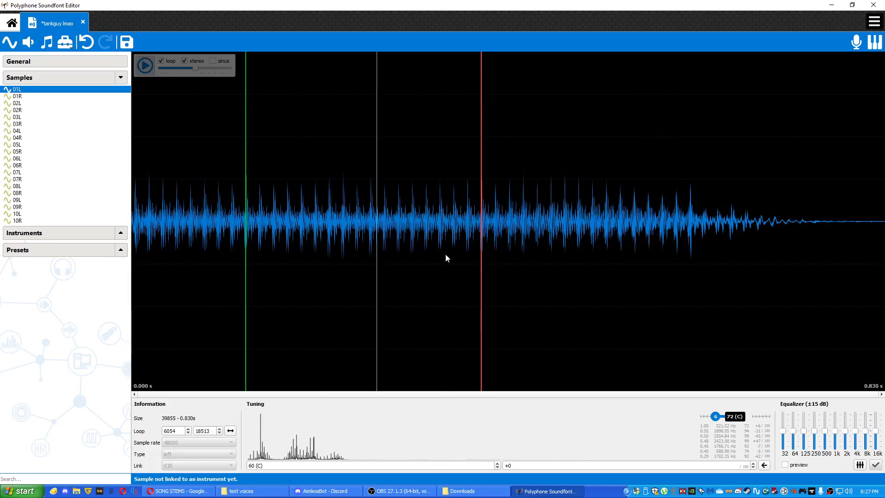
Stop playback and give sample 01R the same loop as 01L, starting at 6054 and ending at 18513
{"action": "key", "text": "space"}
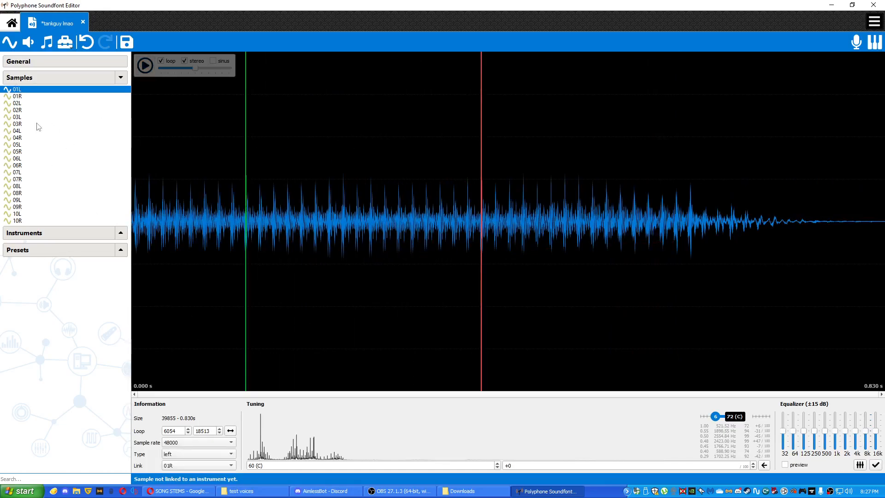
{"action": "double_click", "coordinate": [179, 430]}
{"action": "key", "text": "ctrl+c"}
{"action": "left_click", "coordinate": [46, 98]}
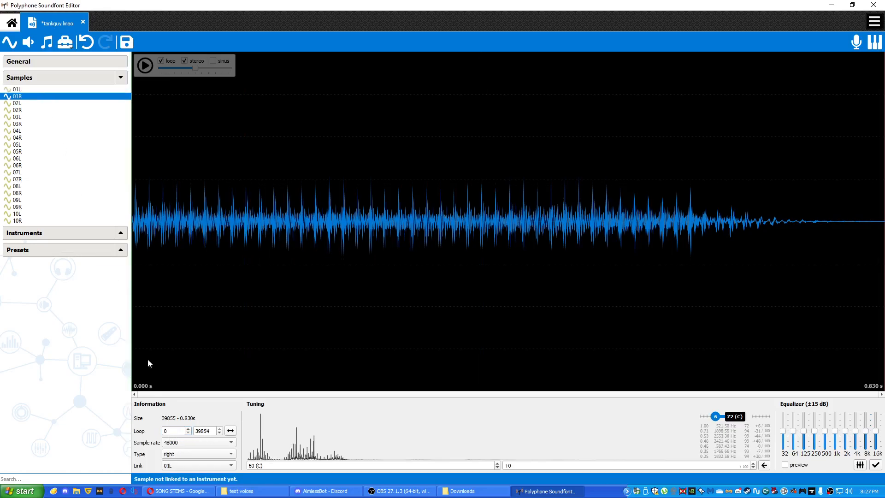
{"action": "key", "text": "ctrl+v"}
{"action": "left_click", "coordinate": [55, 81]}
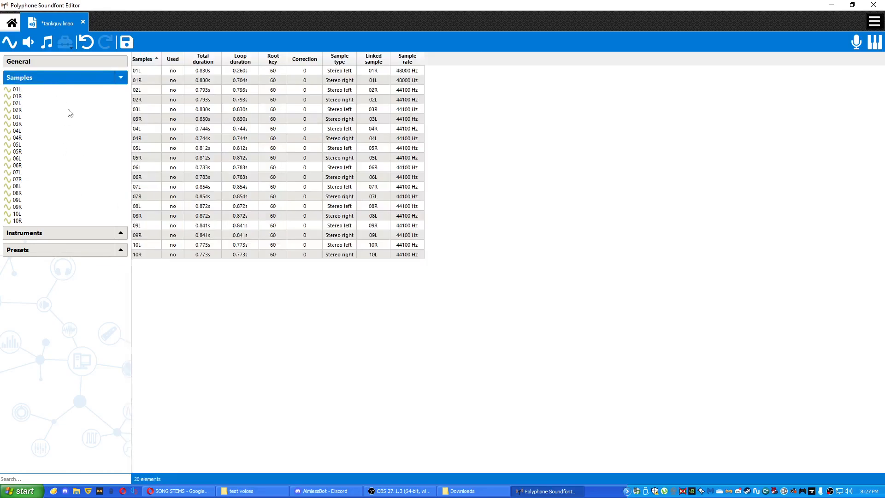
{"action": "key", "text": "Down"}
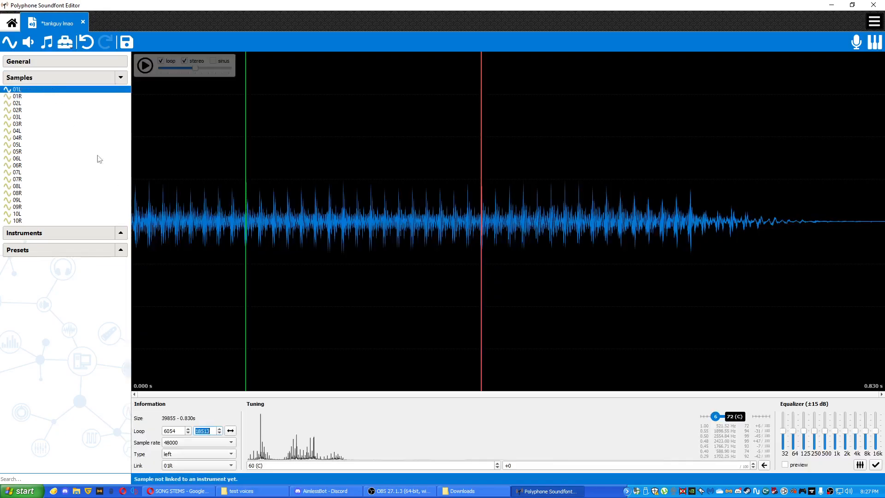
{"action": "left_click", "coordinate": [45, 98]}
{"action": "double_click", "coordinate": [210, 432]}
{"action": "type", "text": "18513"}
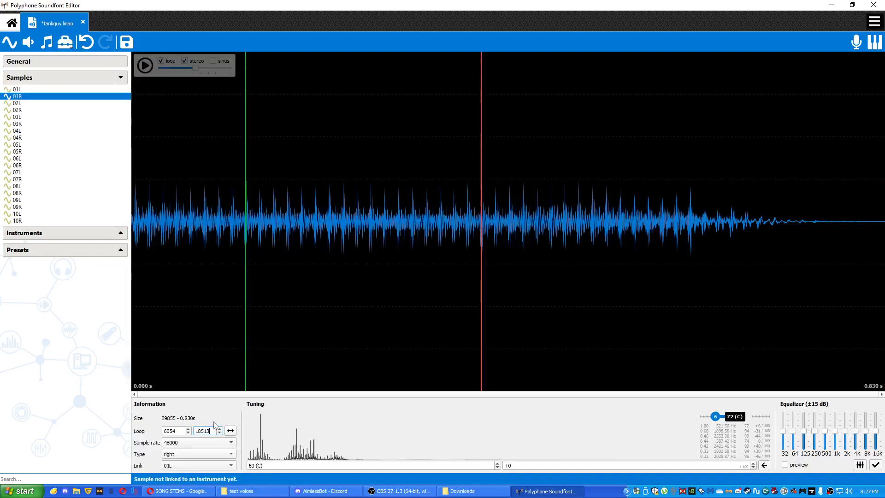
Set sample 01R's loop start back to 6054 and play the loop
{"action": "left_click", "coordinate": [408, 340]}
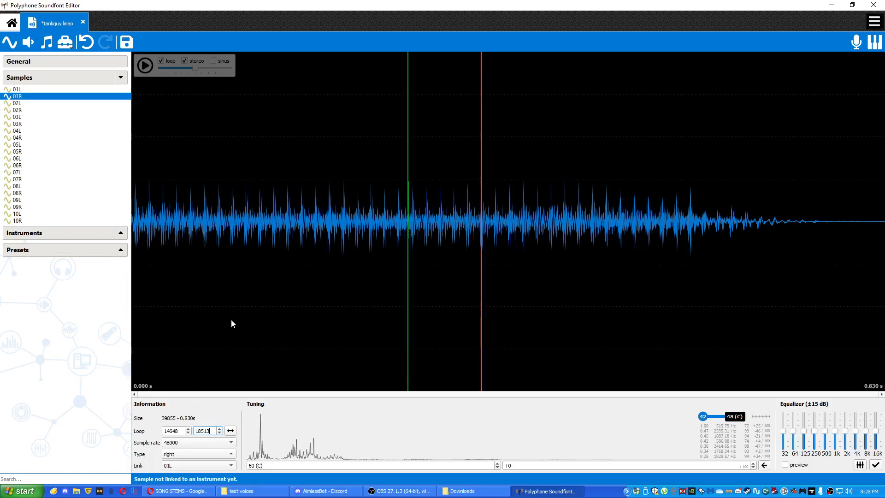
{"action": "double_click", "coordinate": [180, 431]}
{"action": "left_click", "coordinate": [48, 89]}
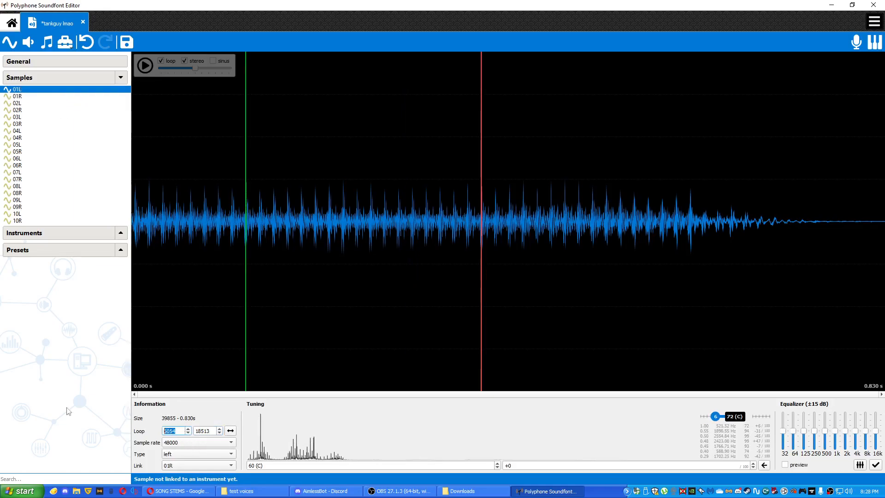
{"action": "left_click", "coordinate": [51, 97]}
{"action": "double_click", "coordinate": [173, 431]}
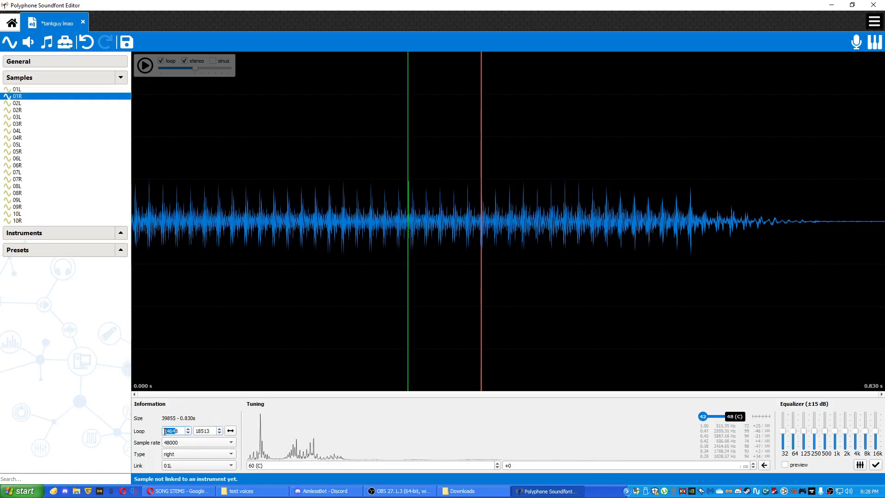
{"action": "left_click_drag", "start_coordinate": [182, 432], "coordinate": [51, 415]}
{"action": "type", "text": "6054"}
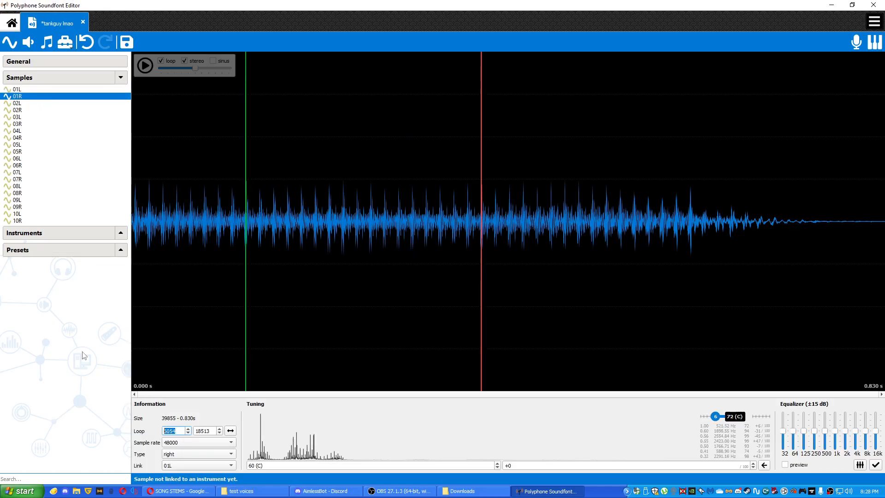
{"action": "key", "text": "space"}
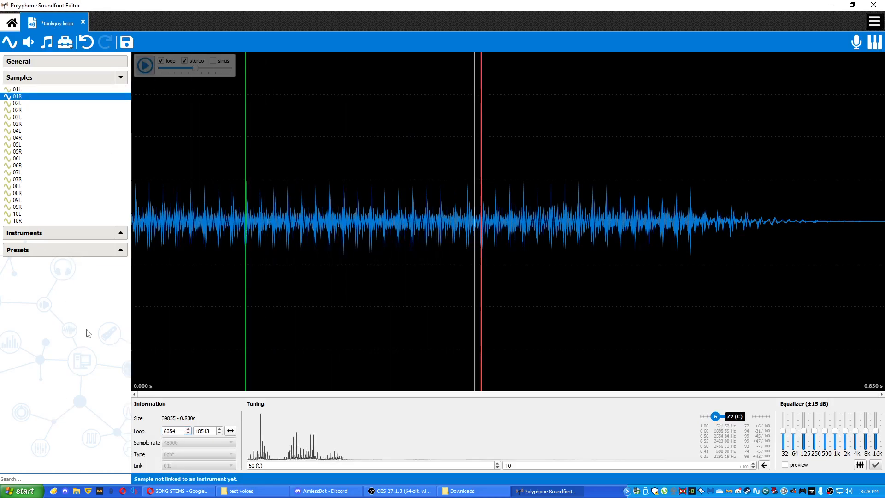
{"action": "key", "text": "space"}
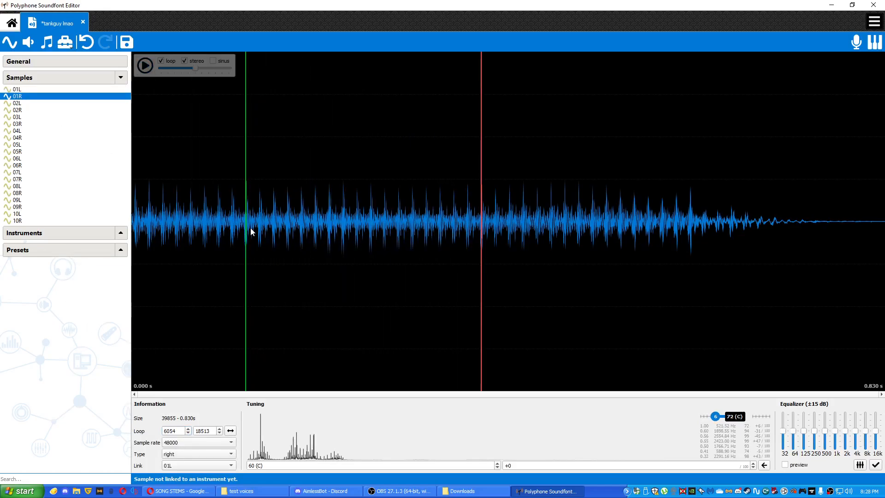
Fine-tune sample 01R's loop start to 6051 against the magnified waveform and play it back
{"action": "scroll", "coordinate": [212, 228], "scroll_direction": "up", "scroll_amount": 15}
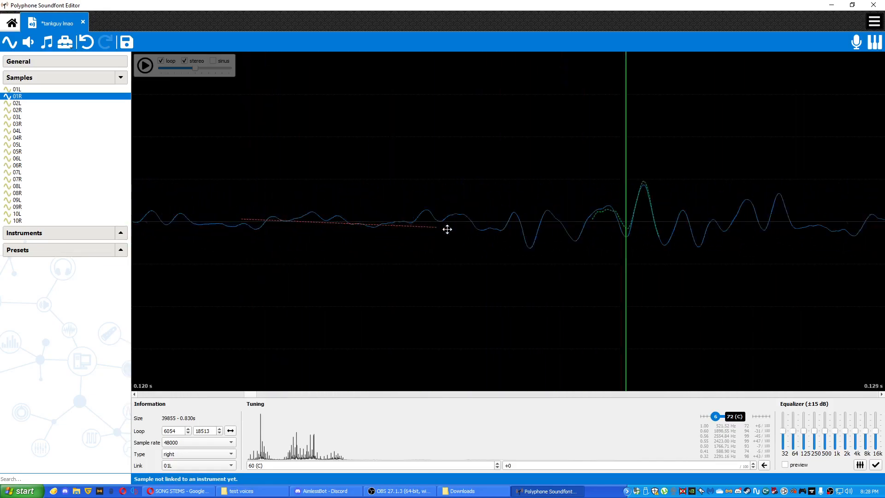
{"action": "left_click_drag", "start_coordinate": [248, 394], "coordinate": [252, 394]}
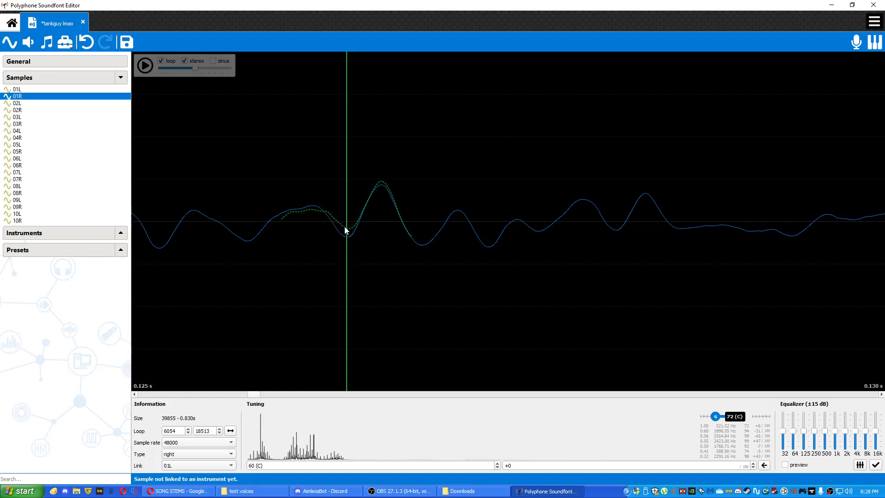
{"action": "left_click", "coordinate": [296, 218]}
{"action": "left_click", "coordinate": [346, 220]}
{"action": "left_click", "coordinate": [346, 222]}
{"action": "left_click", "coordinate": [339, 222]}
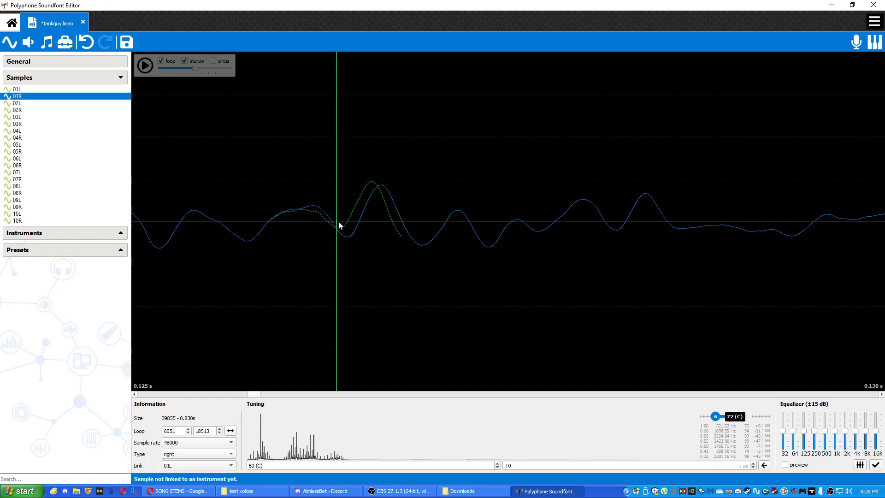
{"action": "left_click_drag", "start_coordinate": [224, 226], "coordinate": [269, 225]}
{"action": "key", "text": "space"}
{"action": "key", "text": "space"}
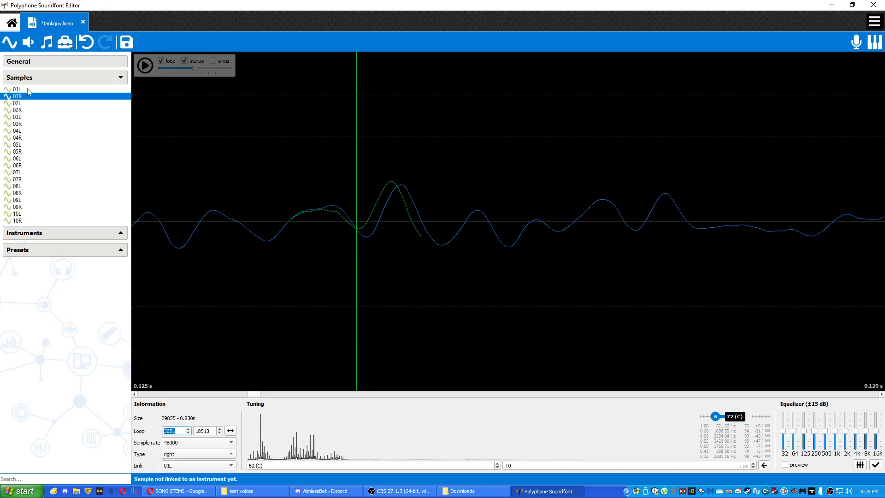
Set sample 01L's loop start to 6051 to match 01R, and play the loop
{"action": "left_click", "coordinate": [28, 90]}
{"action": "left_click", "coordinate": [275, 268]}
{"action": "left_click_drag", "start_coordinate": [180, 429], "coordinate": [136, 418]}
{"action": "key", "text": "ctrl+z"}
{"action": "key", "text": "BackSpace"}
{"action": "type", "text": "6051"}
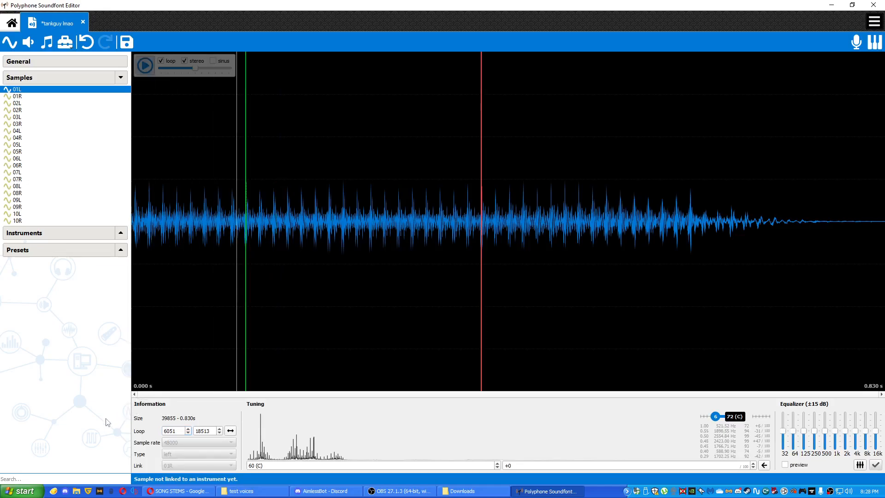
{"action": "key", "text": "space"}
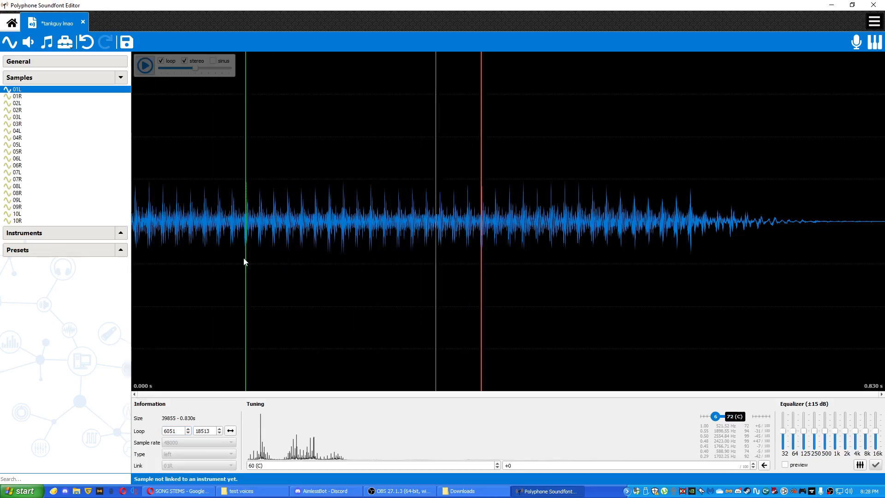
{"action": "key", "text": "space"}
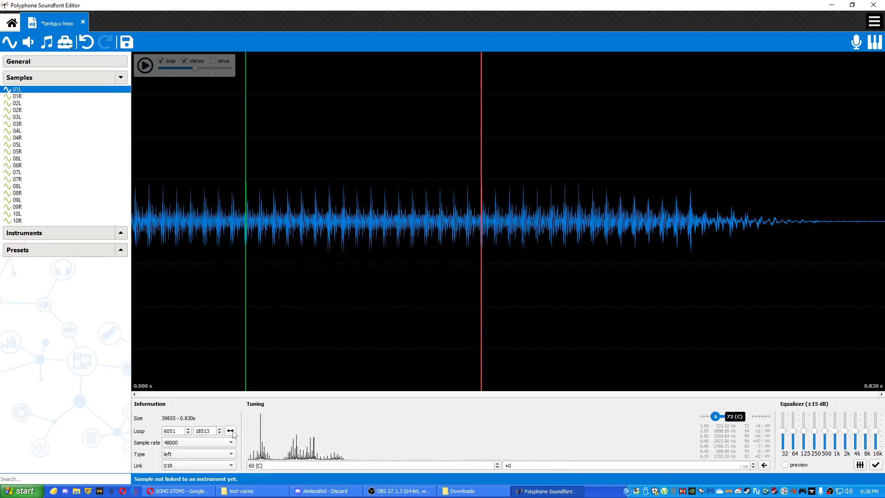
Reset the loops of samples 01L and 01R to the full sample length, from 0 to 39854
{"action": "left_click", "coordinate": [71, 97]}
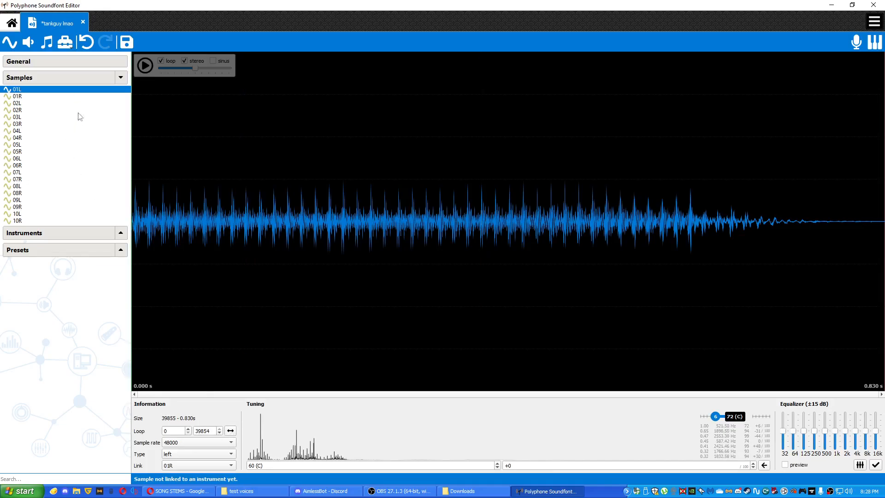
{"action": "left_click", "coordinate": [230, 430]}
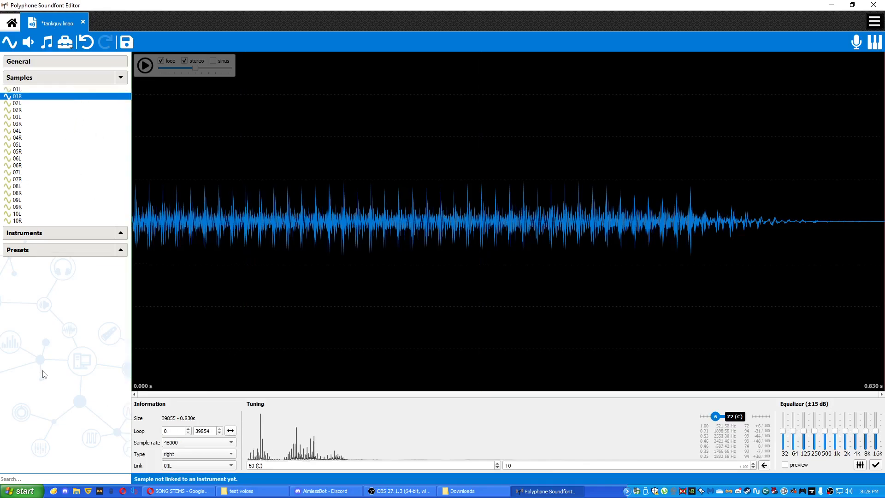
{"action": "left_click", "coordinate": [25, 89]}
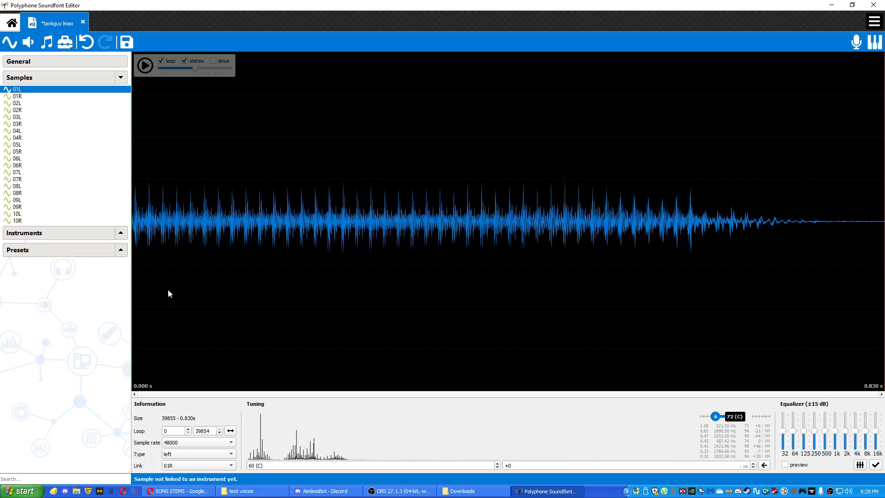
Set sample 01L's root key to 48 (C) in its tuning settings
{"action": "left_click", "coordinate": [285, 465]}
{"action": "left_click", "coordinate": [7, 404]}
{"action": "left_click", "coordinate": [271, 466]}
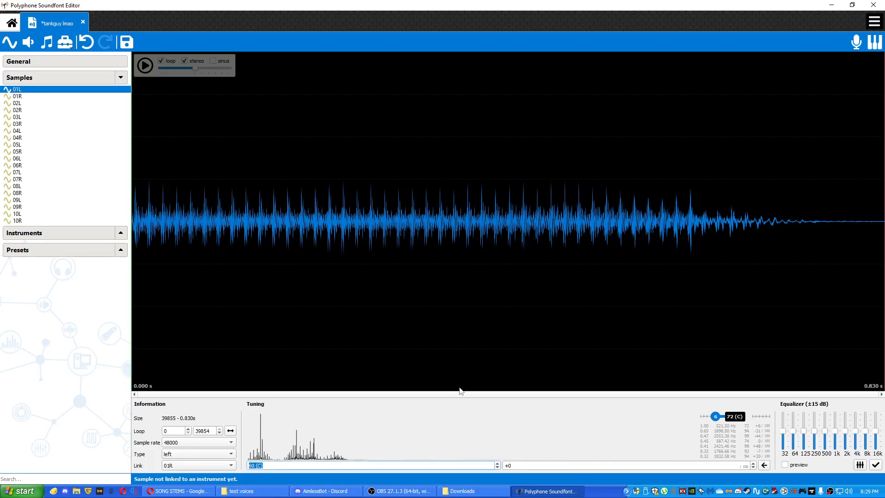
{"action": "type", "text": "48"}
{"action": "key", "text": "Return"}
{"action": "left_click", "coordinate": [314, 466]}
{"action": "left_click_drag", "start_coordinate": [314, 467], "coordinate": [65, 441]}
{"action": "left_click", "coordinate": [64, 441]}
Set sample 01R's root key to 48 (C) and compare it with 01L
{"action": "left_click", "coordinate": [29, 96]}
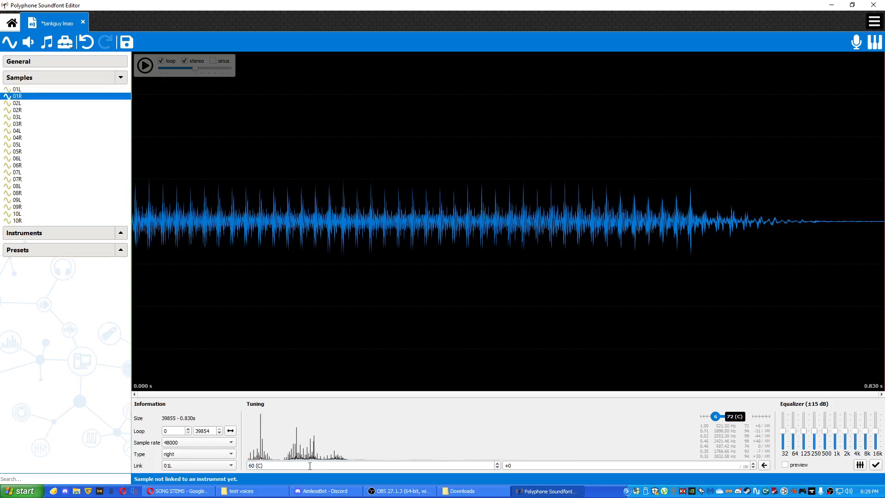
{"action": "left_click_drag", "start_coordinate": [307, 464], "coordinate": [1, 431]}
{"action": "type", "text": "48"}
{"action": "key", "text": "Return"}
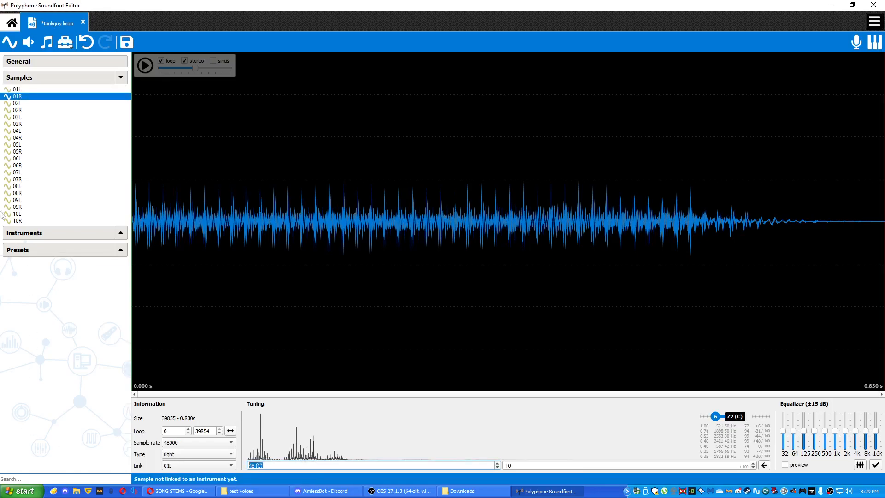
{"action": "left_click", "coordinate": [22, 88]}
{"action": "left_click", "coordinate": [22, 94]}
{"action": "left_click", "coordinate": [21, 88]}
{"action": "left_click", "coordinate": [22, 97]}
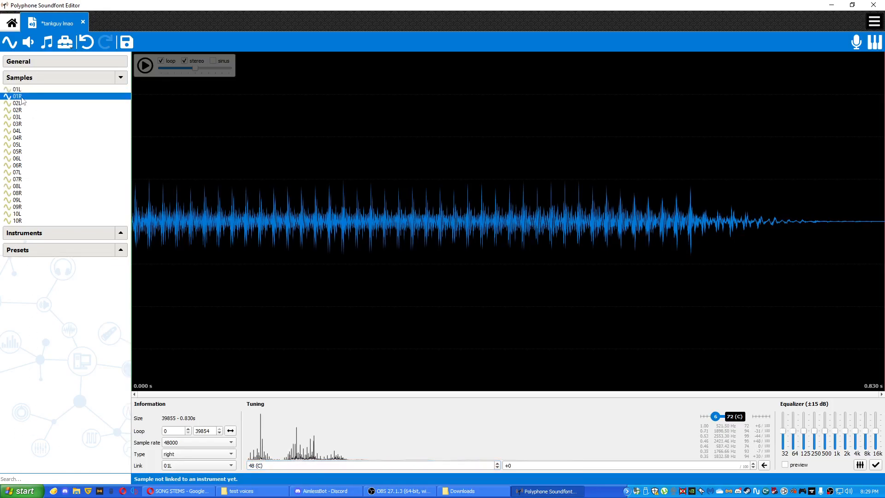
Set the root key of samples 02L and 02R to 49 (C#)
{"action": "left_click", "coordinate": [18, 103]}
{"action": "left_click_drag", "start_coordinate": [313, 465], "coordinate": [102, 432]}
{"action": "right_click", "coordinate": [102, 432]}
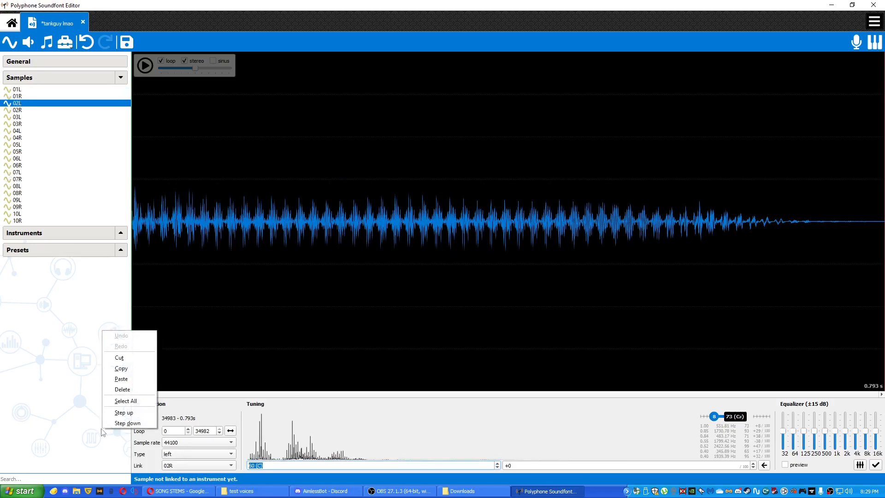
{"action": "left_click", "coordinate": [288, 466]}
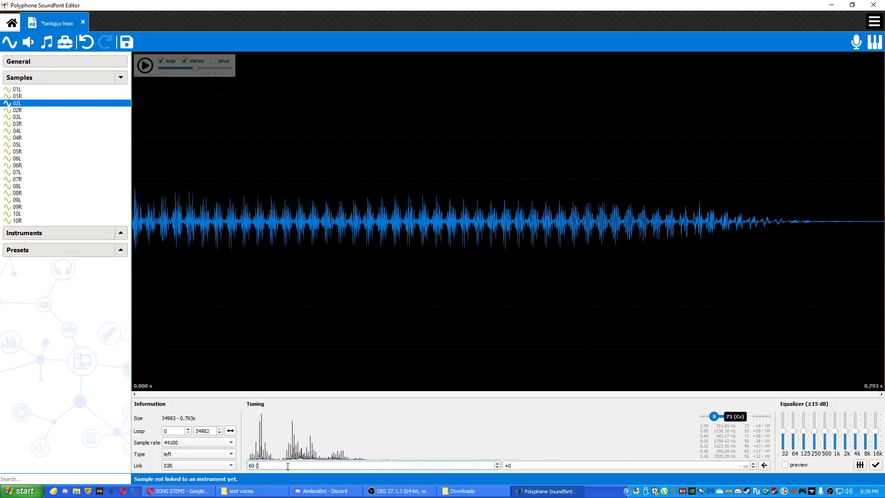
{"action": "type", "text": "498"}
{"action": "key", "text": "Return"}
{"action": "left_click", "coordinate": [22, 108]}
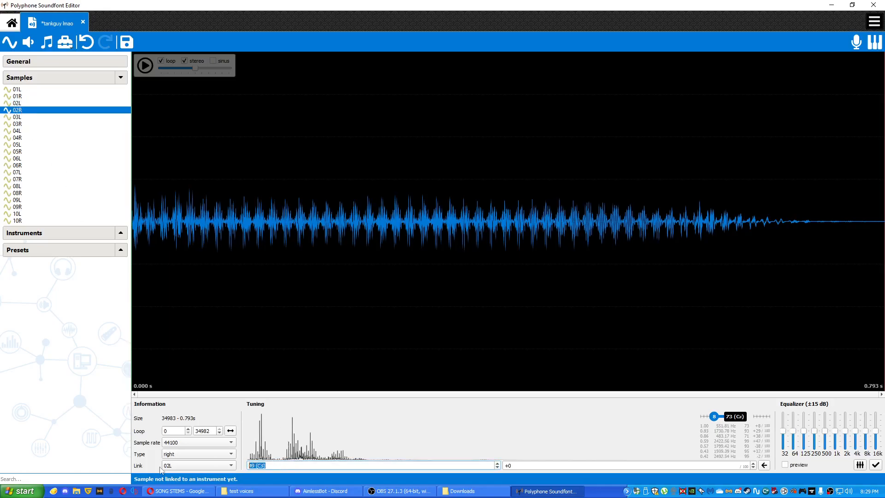
Set the root key of samples 03L and 03R to 50
{"action": "left_click", "coordinate": [89, 119]}
{"action": "left_click_drag", "start_coordinate": [324, 465], "coordinate": [86, 447]}
{"action": "type", "text": "50"}
{"action": "key", "text": "Return"}
{"action": "left_click", "coordinate": [30, 124]}
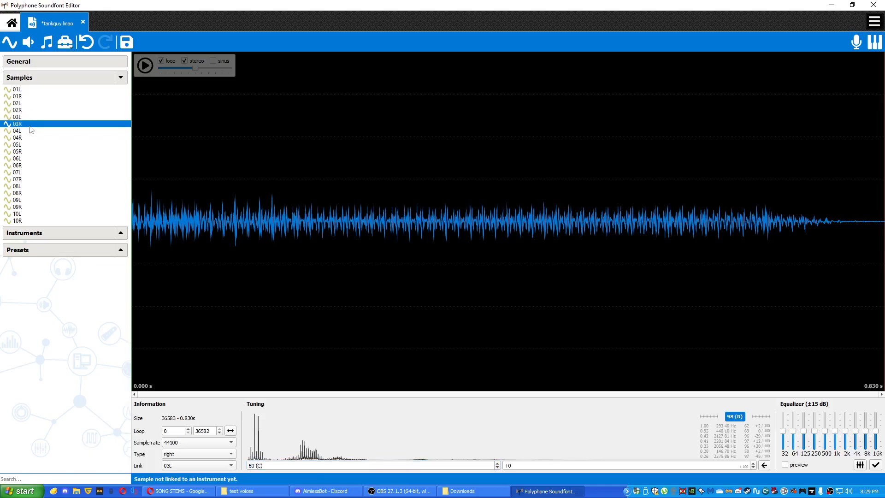
Set the root key of samples 04L and 04R to 51 (D#)
{"action": "left_click", "coordinate": [69, 131]}
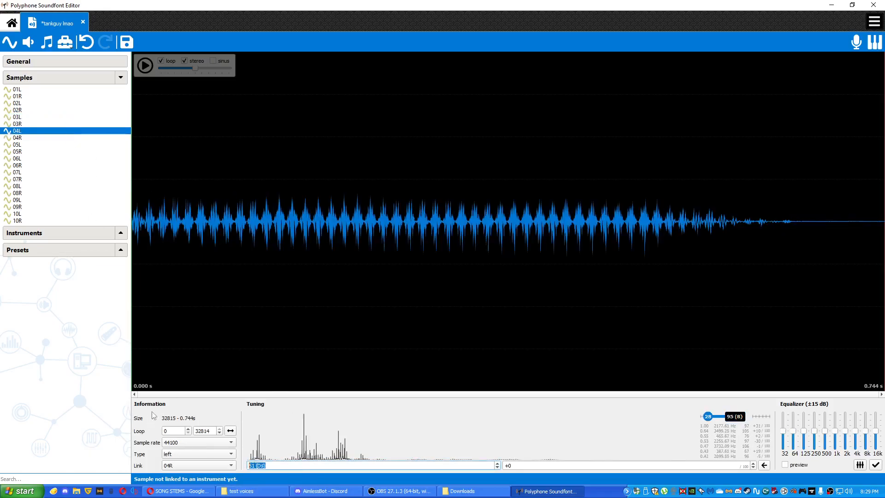
{"action": "left_click", "coordinate": [37, 138]}
{"action": "left_click_drag", "start_coordinate": [282, 466], "coordinate": [54, 372]}
{"action": "key", "text": "BackSpace"}
{"action": "type", "text": "51"}
{"action": "key", "text": "Return"}
Set the root key to 52 (E) for samples 05L and 05R, and to 53 for 06L and 06R
{"action": "left_click", "coordinate": [67, 144]}
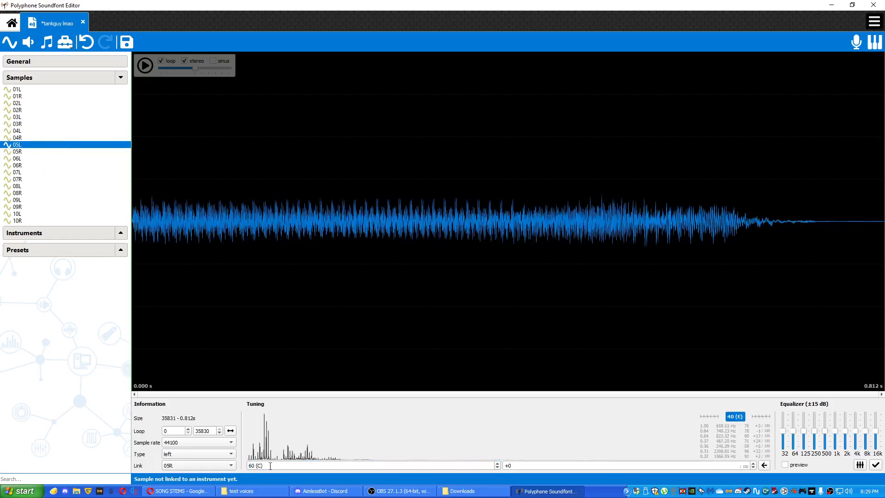
{"action": "left_click", "coordinate": [56, 153]}
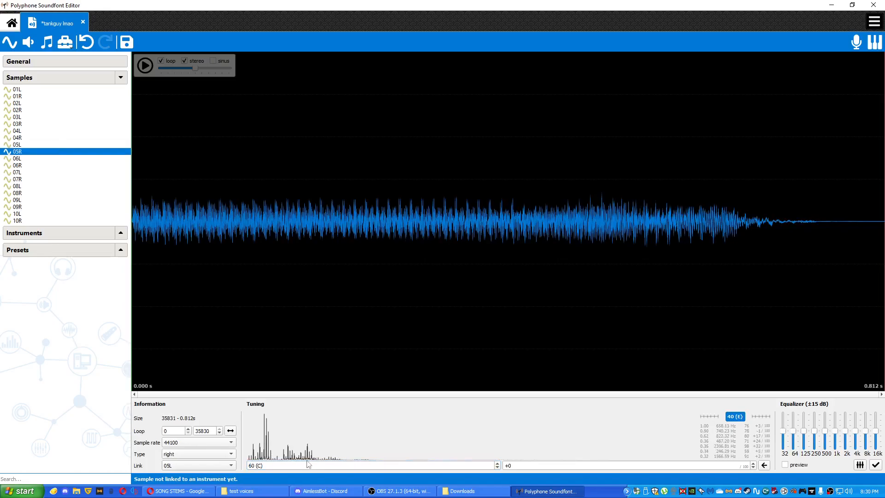
{"action": "left_click", "coordinate": [55, 158]}
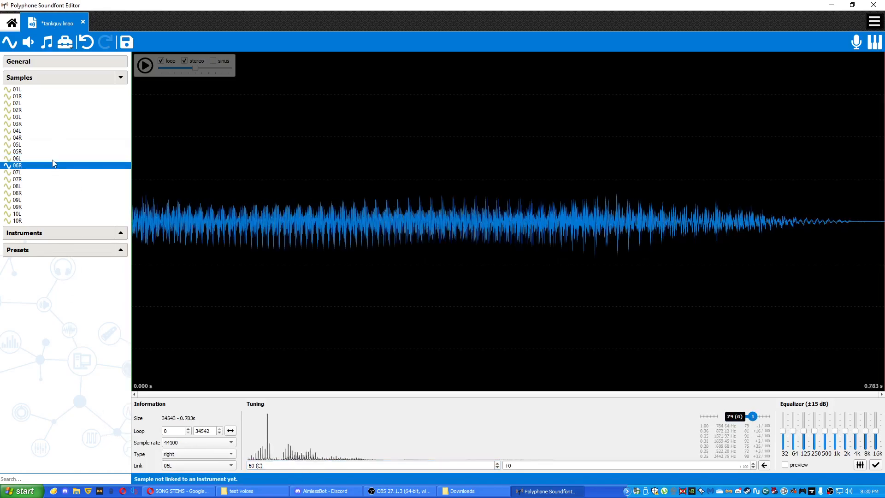
{"action": "left_click", "coordinate": [74, 166]}
{"action": "left_click_drag", "start_coordinate": [265, 464], "coordinate": [160, 463]}
{"action": "type", "text": "53"}
{"action": "key", "text": "Return"}
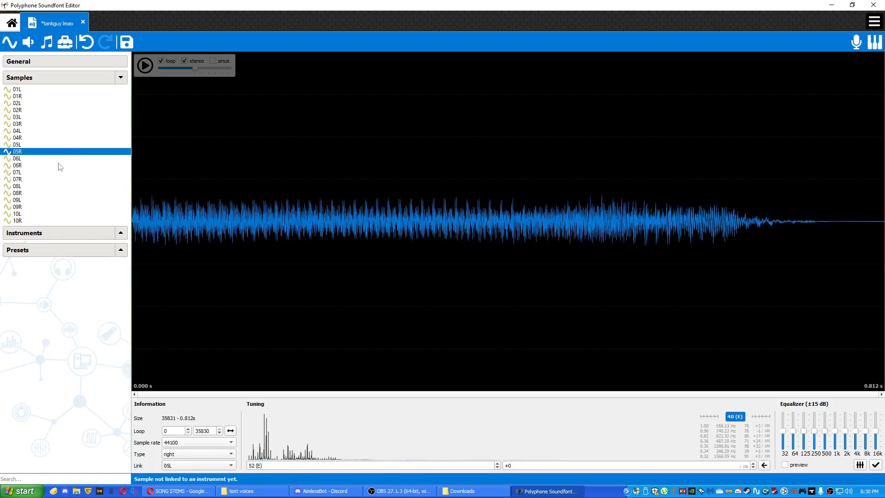
Set the root key of samples 07L and 07R to 54 (F#)
{"action": "left_click", "coordinate": [61, 172]}
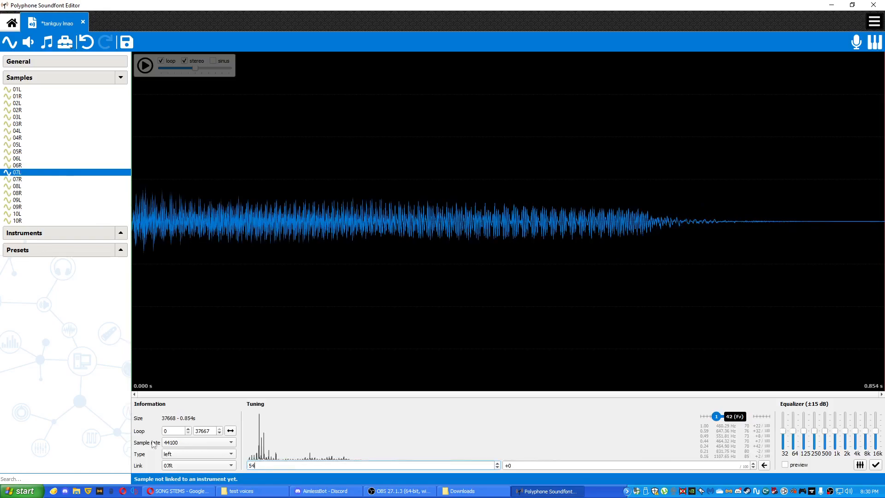
{"action": "left_click", "coordinate": [78, 180]}
{"action": "triple_click", "coordinate": [257, 465]}
{"action": "type", "text": "54"}
{"action": "key", "text": "Return"}
Set the root key of samples 08L and 08R to 55
{"action": "left_click", "coordinate": [54, 186]}
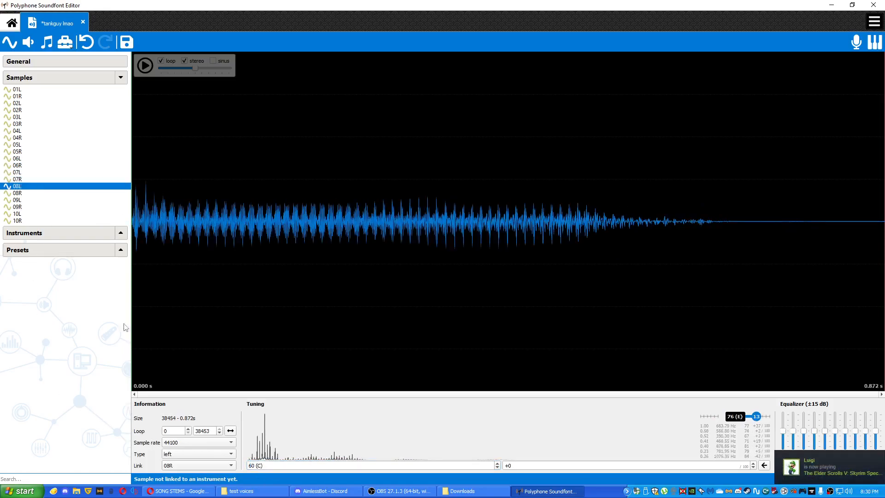
{"action": "left_click", "coordinate": [54, 193]}
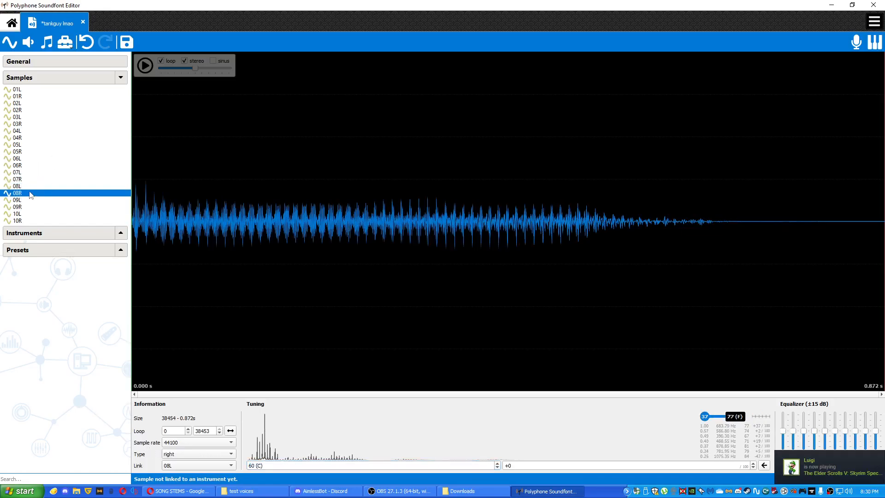
{"action": "triple_click", "coordinate": [265, 465]}
{"action": "type", "text": "55"}
{"action": "key", "text": "Return"}
Set the root key of samples 09L and 09R to 56 (G#)
{"action": "left_click", "coordinate": [81, 200]}
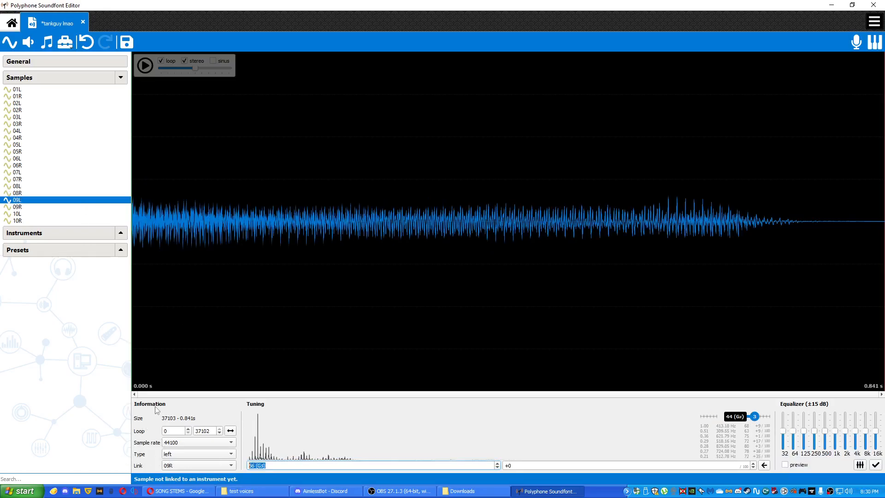
{"action": "left_click", "coordinate": [33, 207]}
{"action": "triple_click", "coordinate": [289, 464]}
{"action": "key", "text": "BackSpace"}
{"action": "type", "text": "56"}
{"action": "key", "text": "Return"}
{"action": "key", "text": "BackSpace"}
{"action": "type", "text": "56"}
{"action": "key", "text": "Return"}
{"action": "left_click", "coordinate": [110, 366]}
{"action": "key", "text": "space"}
{"action": "key", "text": "space"}
Set the root key of samples 10L and 10R to 57 (A)
{"action": "left_click", "coordinate": [28, 213]}
{"action": "left_click_drag", "start_coordinate": [290, 466], "coordinate": [135, 453]}
{"action": "type", "text": "57"}
{"action": "key", "text": "Return"}
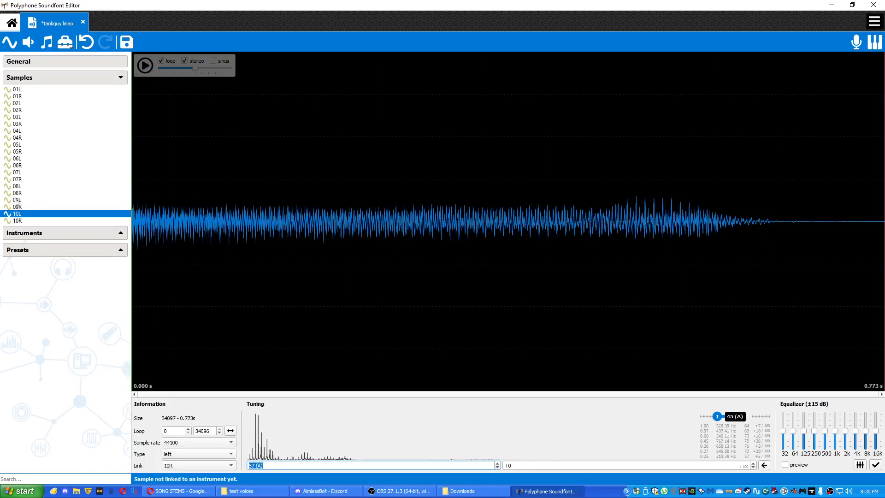
{"action": "left_click", "coordinate": [23, 221]}
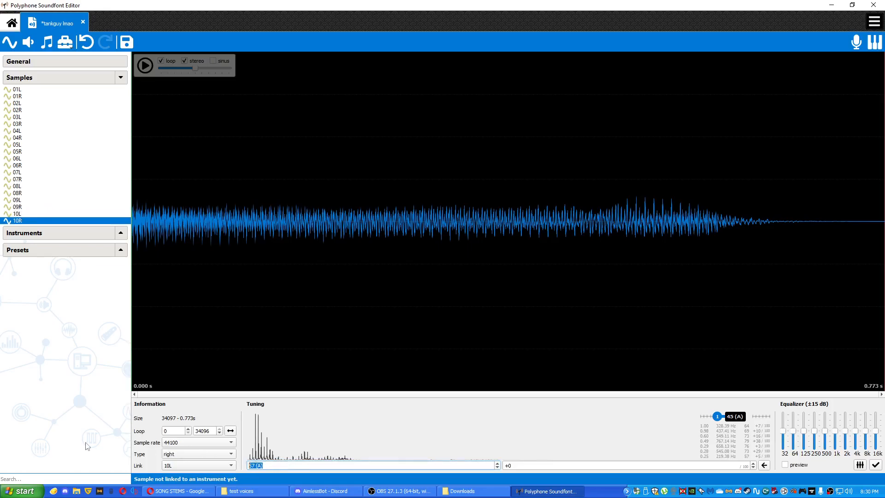
Create a new instrument named Tankman with all samples from 01L to 10R linked to it
{"action": "left_click", "coordinate": [40, 90]}
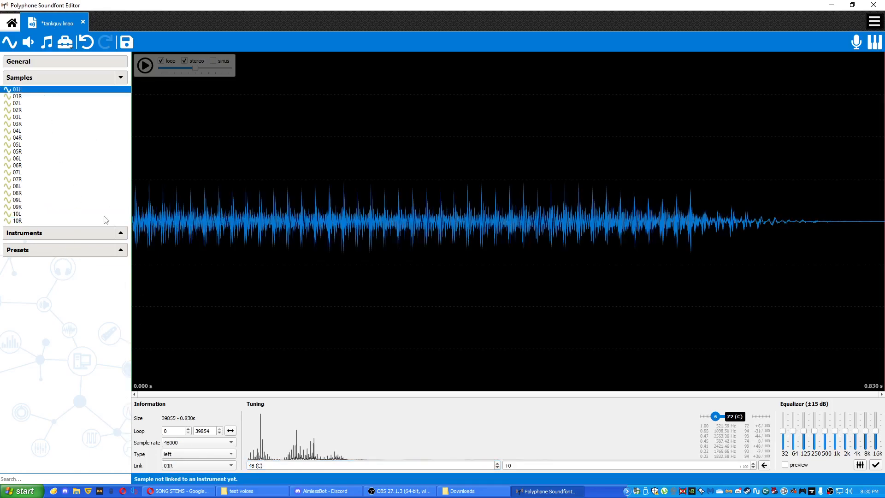
{"action": "left_click", "coordinate": [24, 222], "text": "shift"}
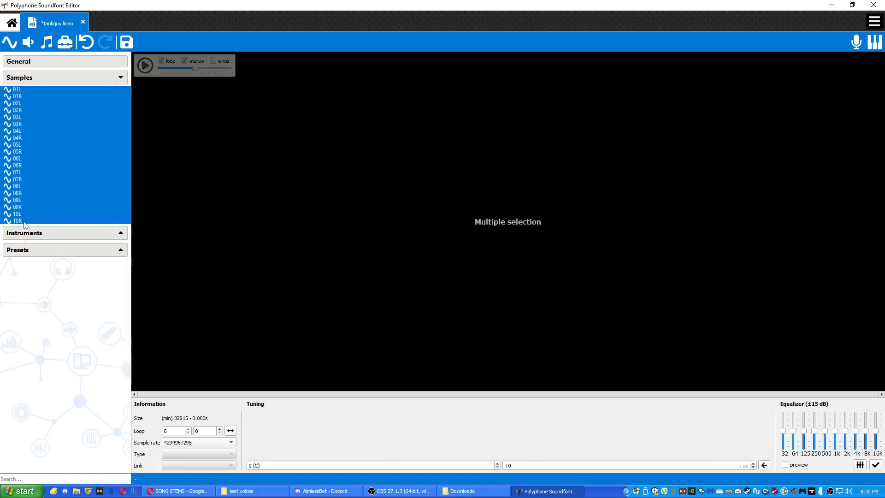
{"action": "left_click", "coordinate": [28, 43]}
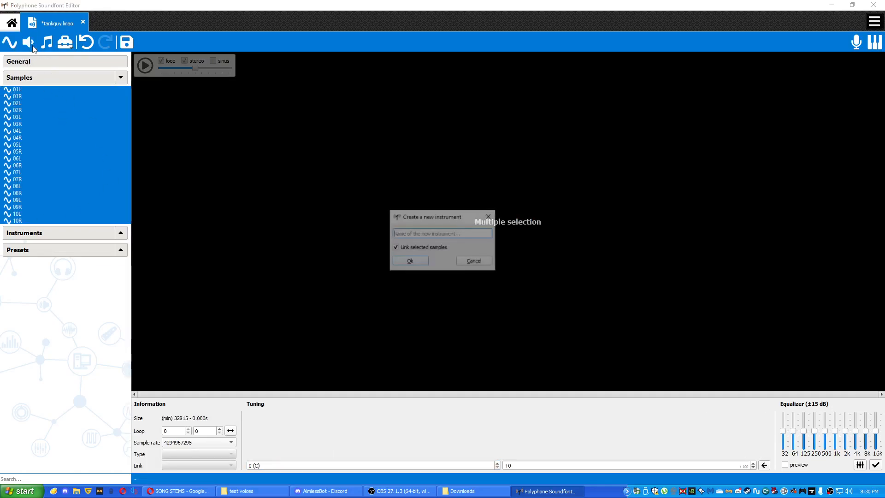
{"action": "type", "text": "tANK"}
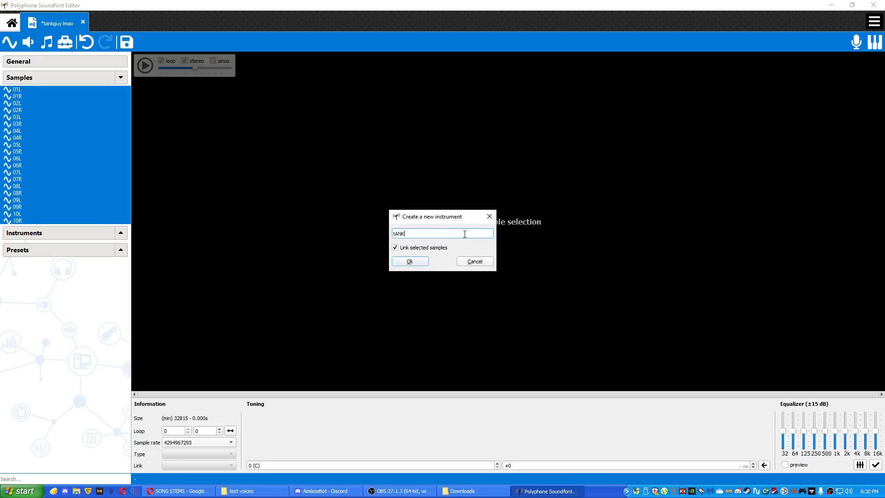
{"action": "key", "text": "BackSpace"}
{"action": "key", "text": "BackSpace"}
{"action": "key", "text": "BackSpace"}
{"action": "type", "text": "Tankman"}
{"action": "key", "text": "Return"}
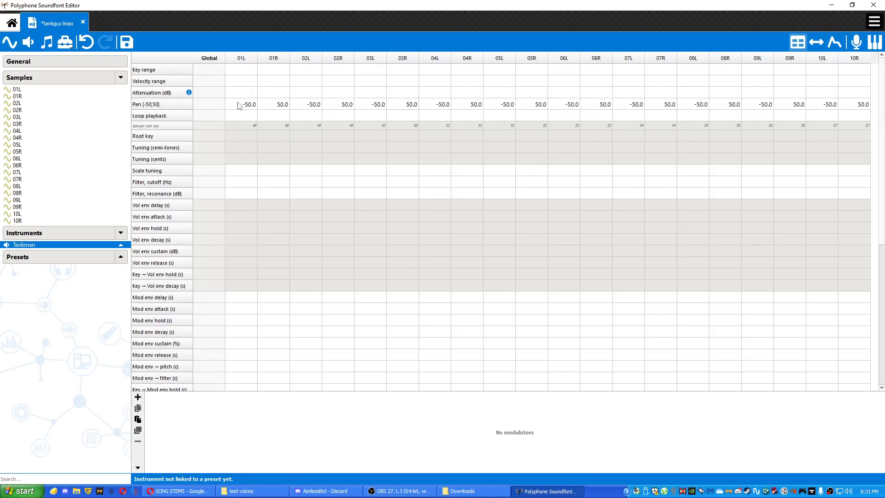
Set the Tankman instrument's key range to 48 for 01L and 01R, and to 49 for 02L and 02R
{"action": "left_click_drag", "start_coordinate": [239, 105], "coordinate": [278, 105]}
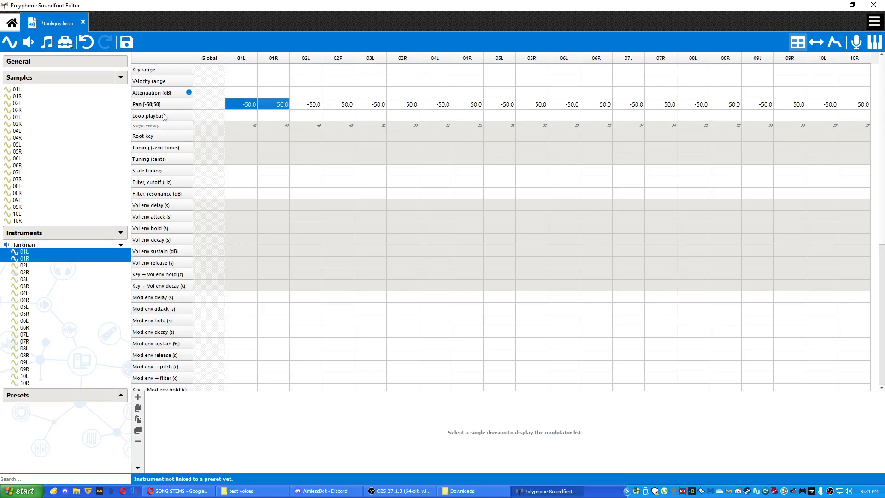
{"action": "double_click", "coordinate": [251, 70]}
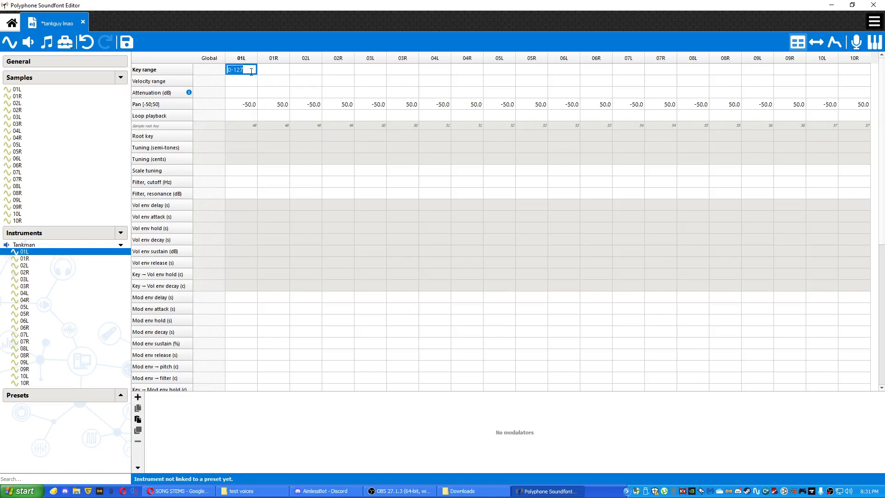
{"action": "type", "text": "48"}
{"action": "key", "text": "Tab"}
{"action": "type", "text": "4"}
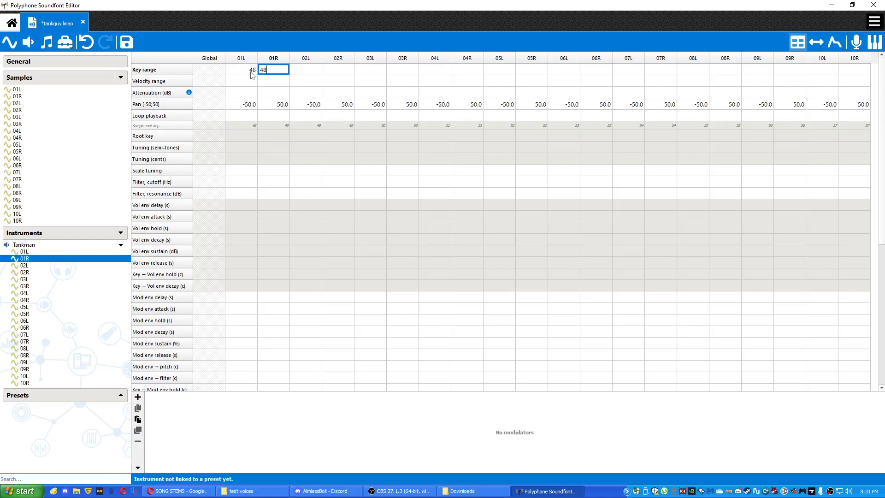
{"action": "type", "text": "8"}
{"action": "key", "text": "Tab"}
{"action": "type", "text": "49"}
{"action": "key", "text": "Tab"}
{"action": "type", "text": "49"}
{"action": "key", "text": "Tab"}
Set the key range of 03L and 03R to 50 in the instrument table
{"action": "type", "text": "48"}
{"action": "key", "text": "Tab"}
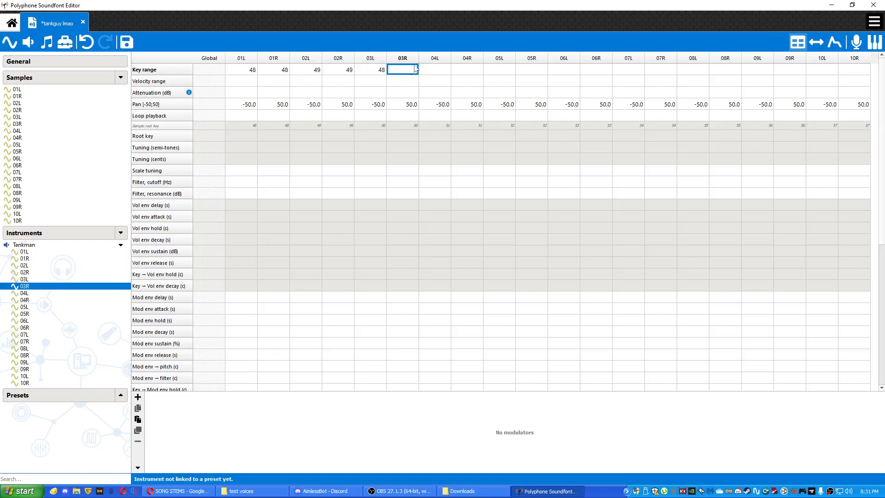
{"action": "left_click", "coordinate": [372, 69]}
{"action": "type", "text": "50"}
{"action": "key", "text": "Tab"}
{"action": "type", "text": "50"}
{"action": "key", "text": "Tab"}
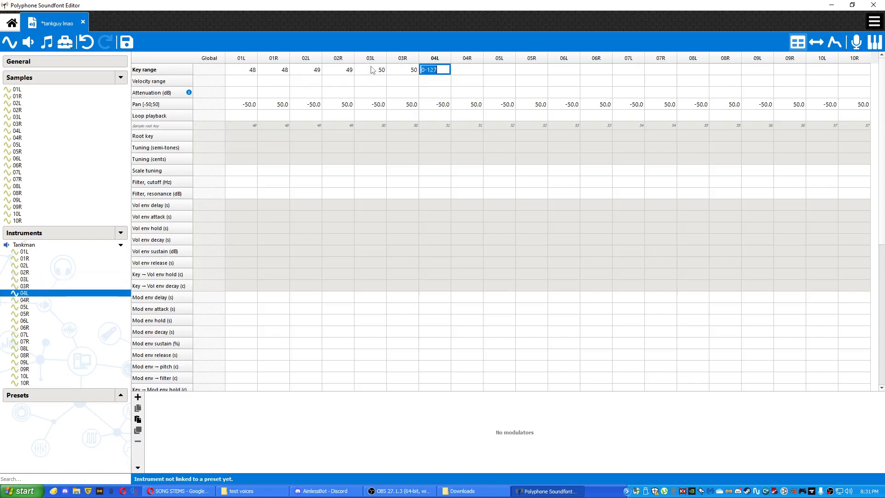
Set the key ranges of pairs 04 through 10 to 51 through 57, one key per pair, and clear the stray Global velocity range
{"action": "type", "text": "51\t51\t52\t52\t53\t53\t54\t54\t55\t55\t56\t56\t57\t57\t58\t5"}
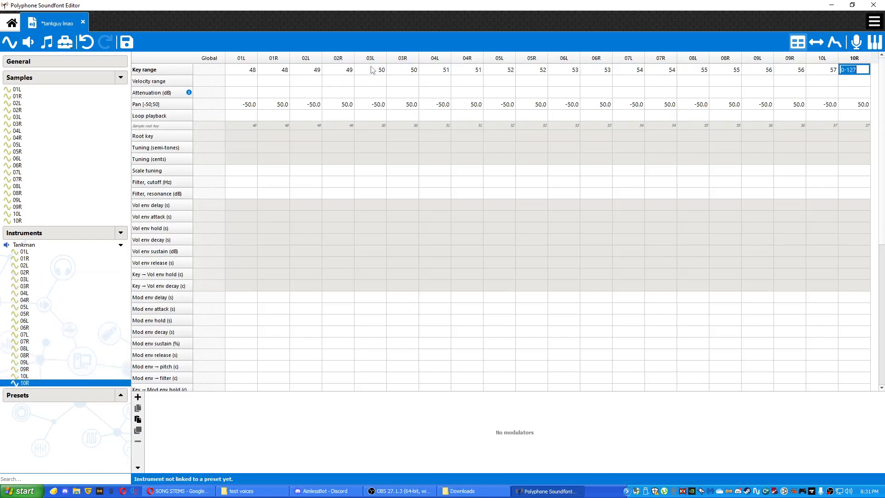
{"action": "left_click", "coordinate": [372, 69]}
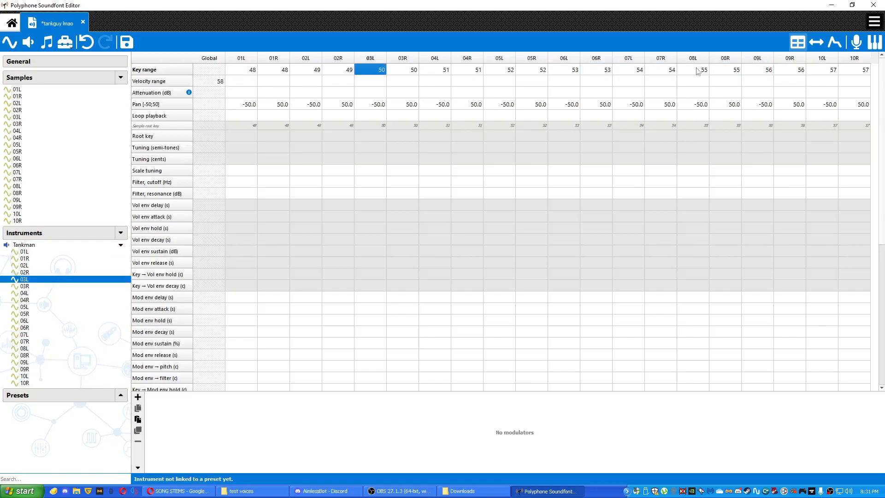
{"action": "double_click", "coordinate": [222, 80]}
{"action": "key", "text": "BackSpace"}
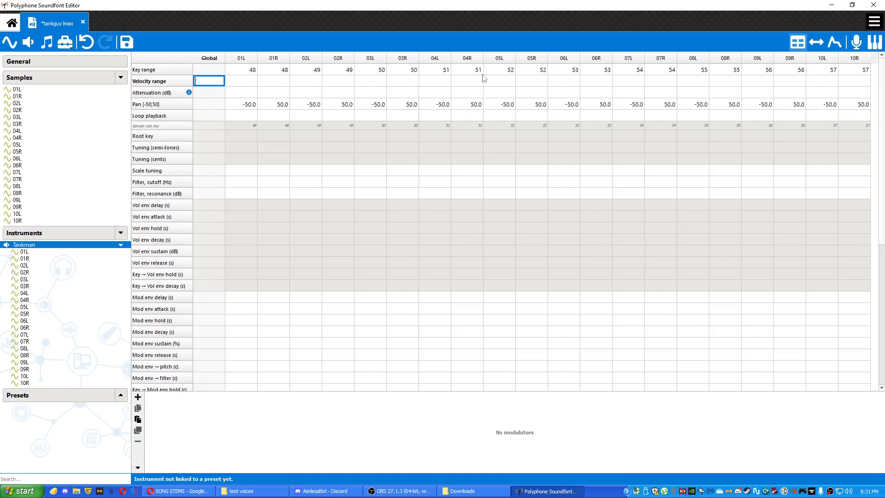
{"action": "left_click", "coordinate": [95, 185]}
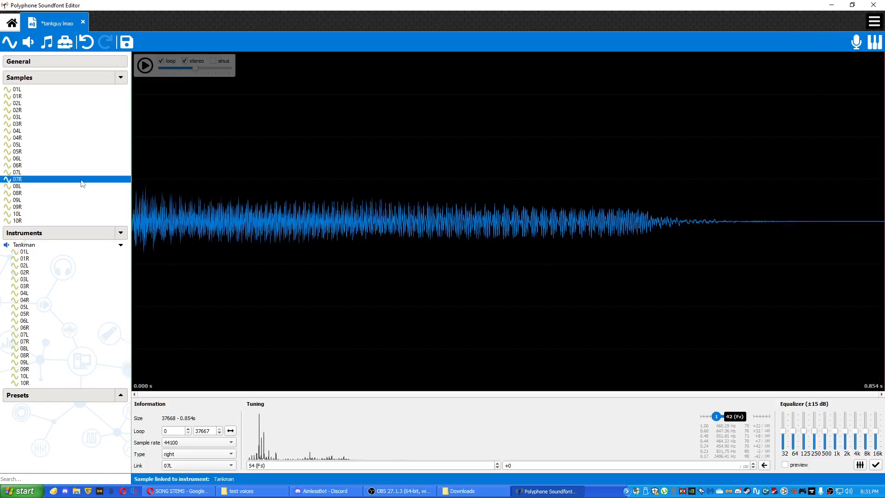
{"action": "left_click", "coordinate": [28, 253]}
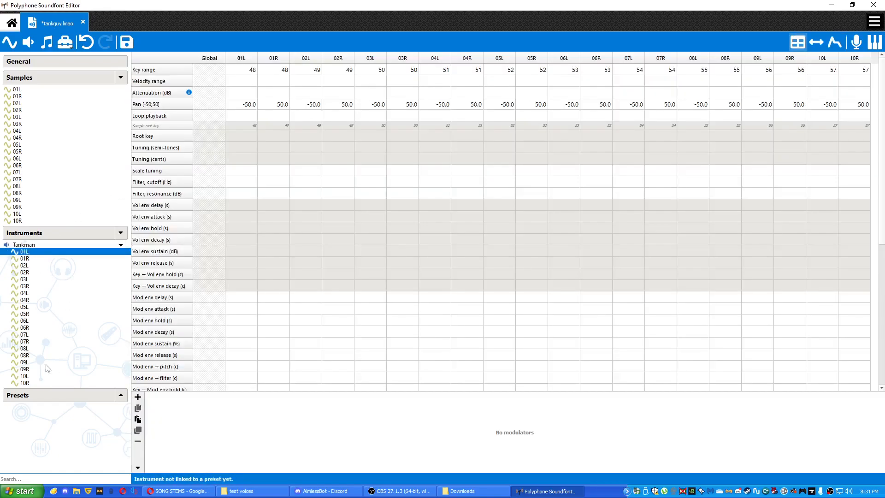
{"action": "left_click", "coordinate": [31, 245]}
{"action": "left_click", "coordinate": [121, 246]}
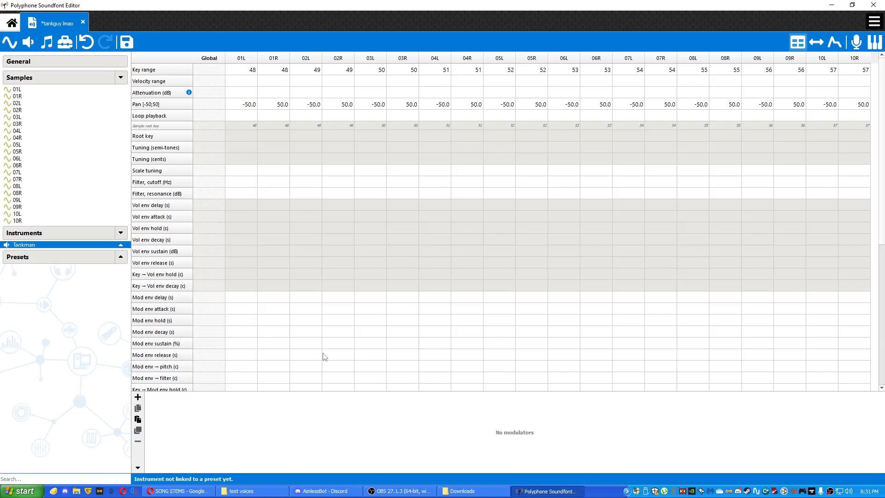
{"action": "left_click", "coordinate": [121, 246]}
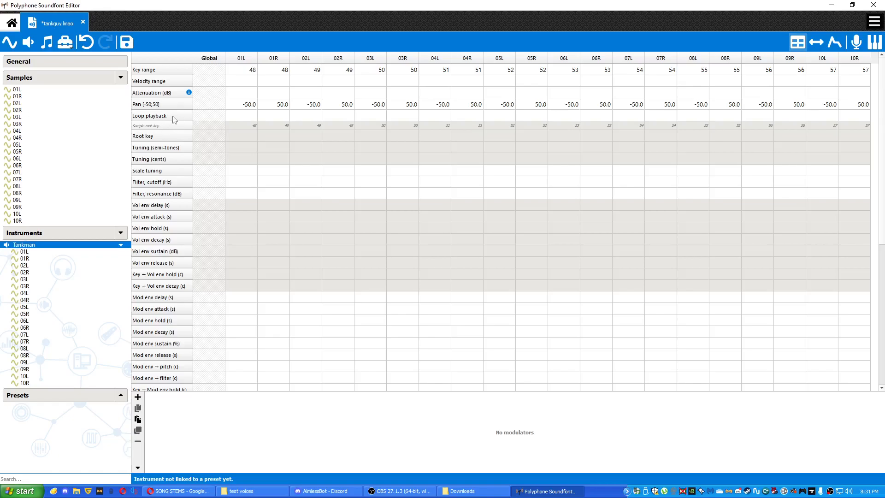
Open the loop playback options for the Tankman instrument's Global column
{"action": "left_click", "coordinate": [206, 118]}
{"action": "double_click", "coordinate": [206, 118]}
{"action": "left_click", "coordinate": [213, 116]}
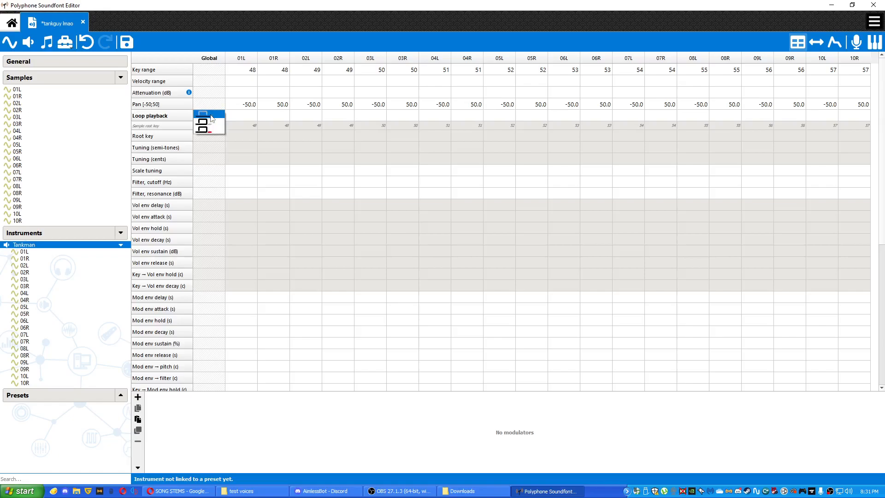
{"action": "left_click", "coordinate": [213, 116]}
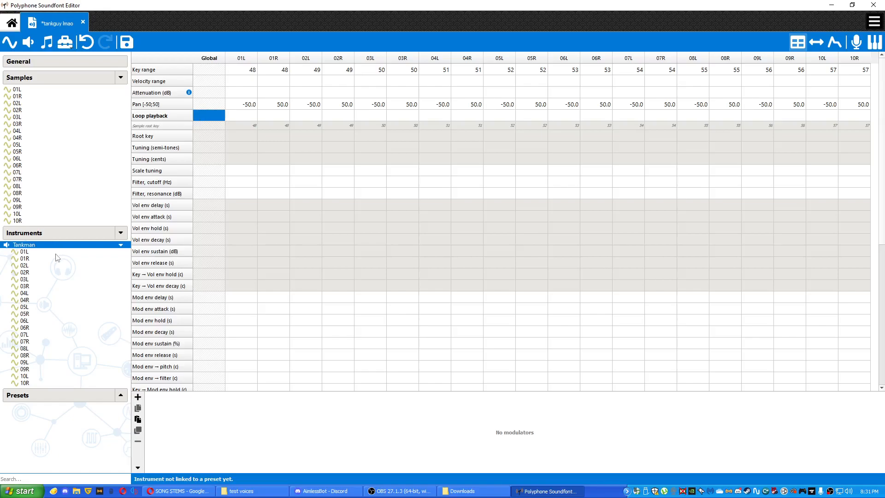
Create a preset named Tankman linked to the instrument, and save the soundfont as tankguy lmao.sf2 in the flps folder
{"action": "left_click", "coordinate": [120, 245]}
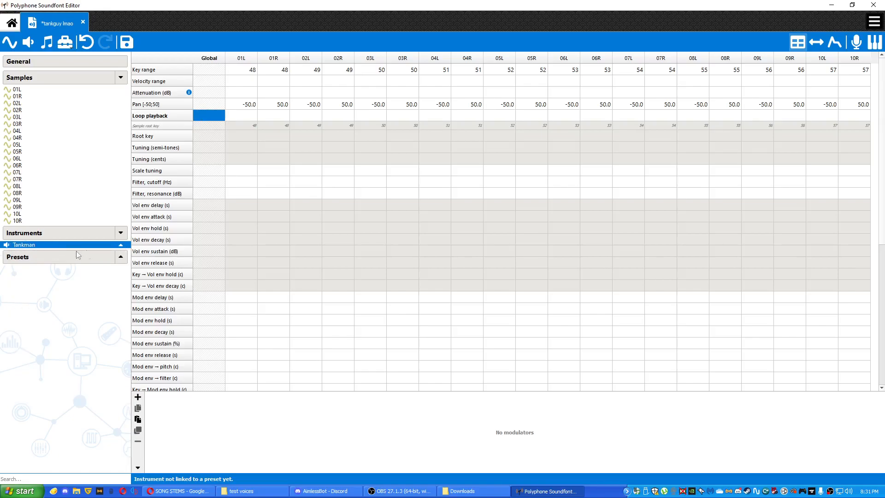
{"action": "left_click", "coordinate": [54, 44]}
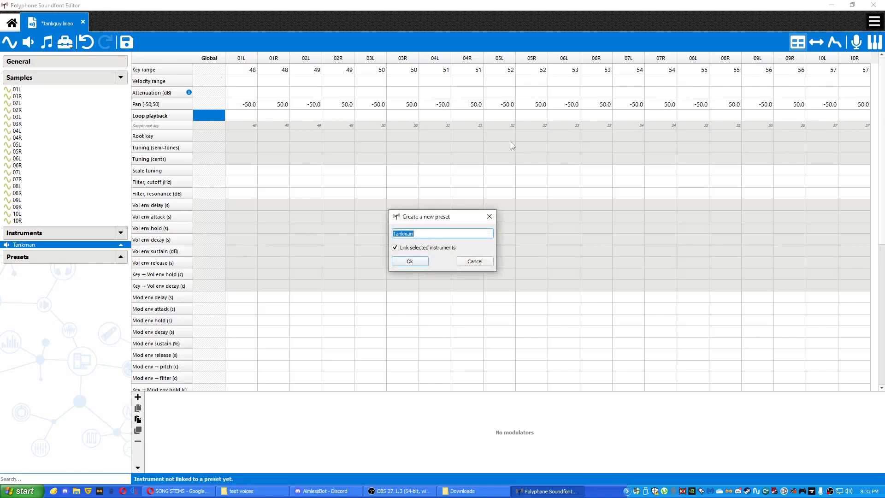
{"action": "left_click", "coordinate": [413, 262]}
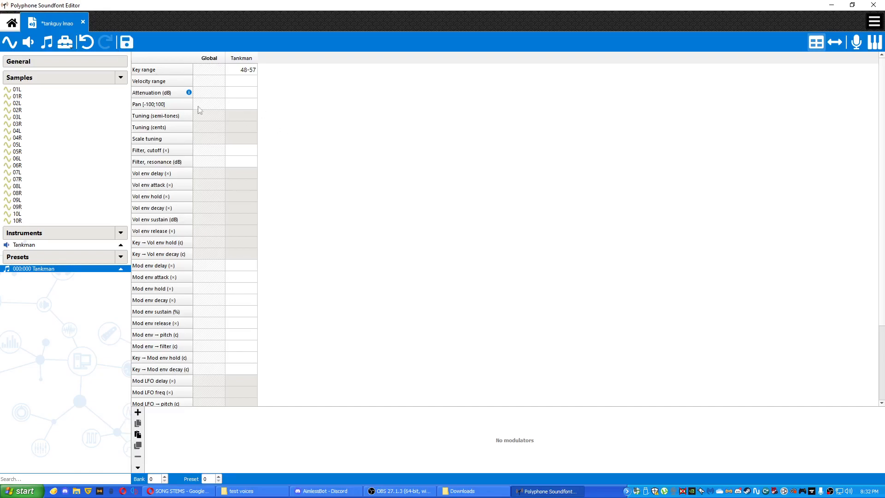
{"action": "left_click", "coordinate": [127, 42]}
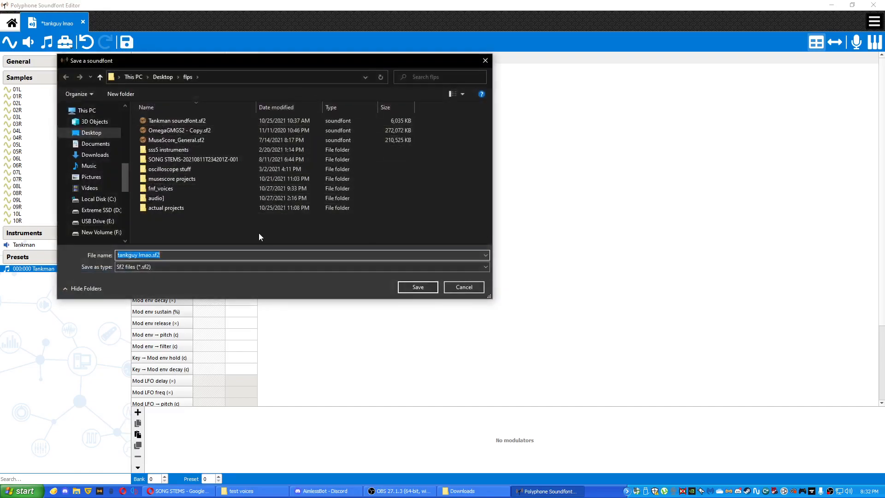
{"action": "key", "text": "Return"}
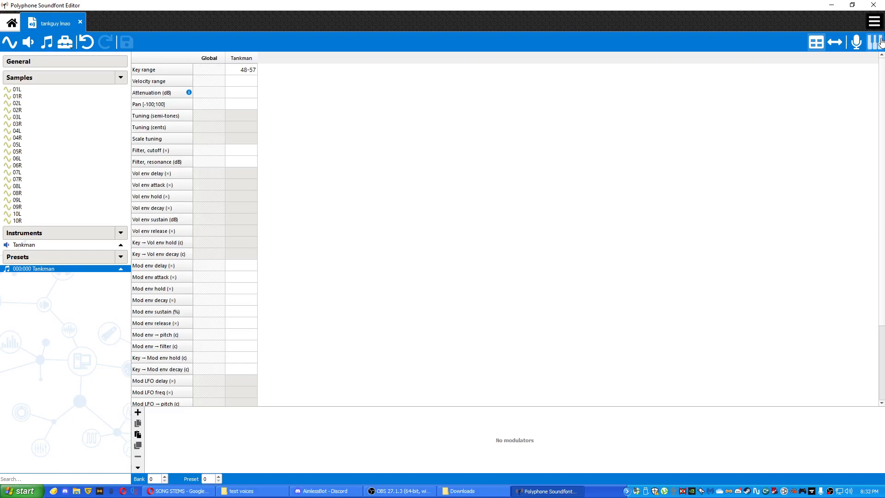
Show the soundfont's general information and launch LMMS
{"action": "left_click", "coordinate": [85, 90]}
{"action": "left_click", "coordinate": [90, 65]}
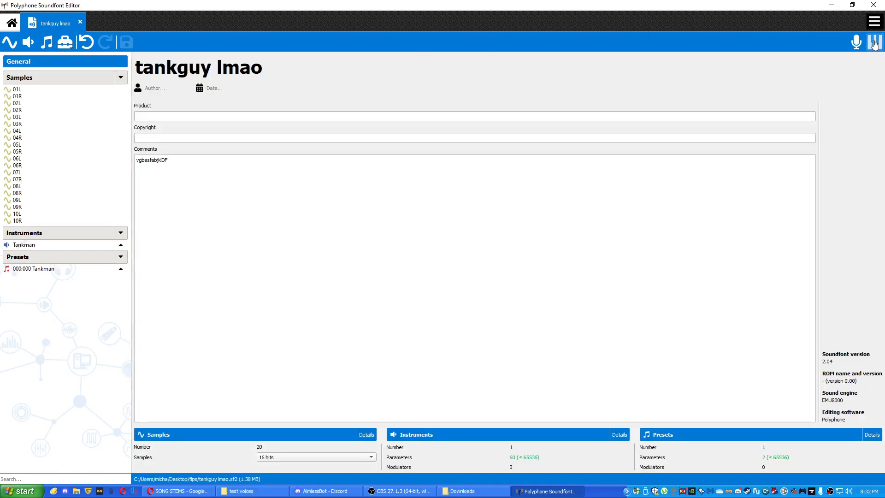
{"action": "left_click", "coordinate": [23, 491]}
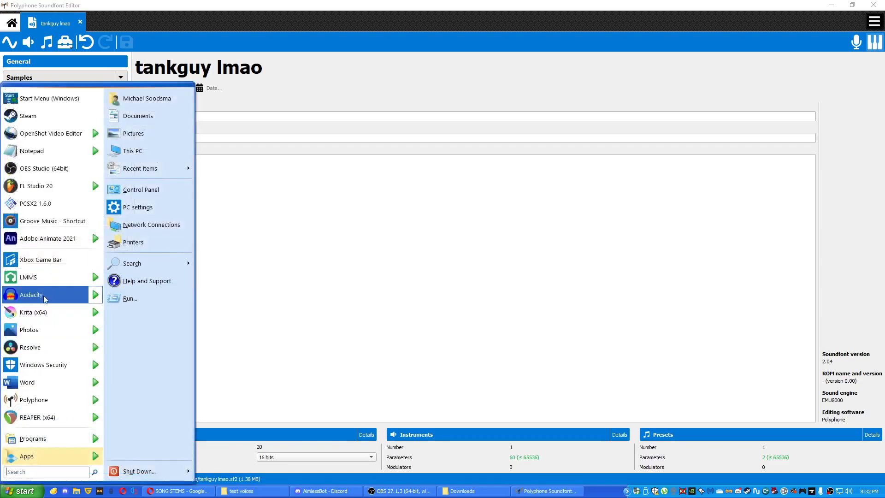
{"action": "left_click", "coordinate": [41, 277]}
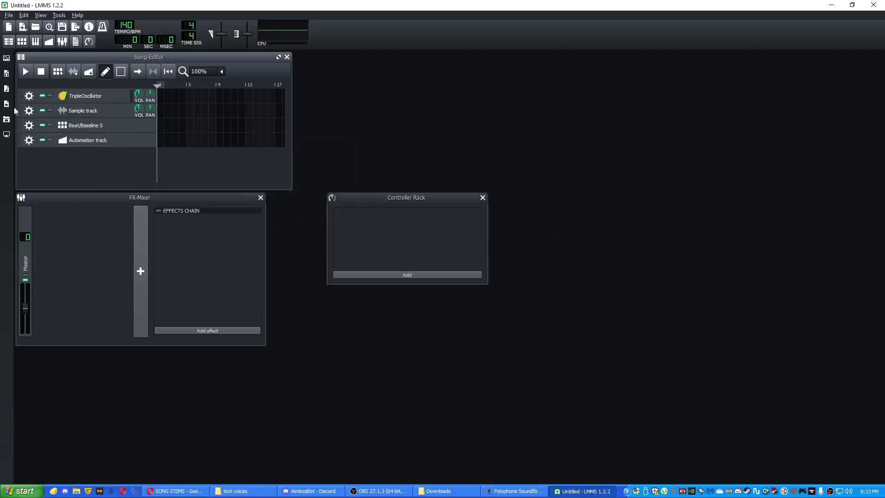
Add an Sf2 Player track to the song and load tankguy lmao.sf2 from the Desktop's flps folder into it
{"action": "left_click", "coordinate": [6, 58]}
{"action": "left_click_drag", "start_coordinate": [46, 269], "coordinate": [213, 172]}
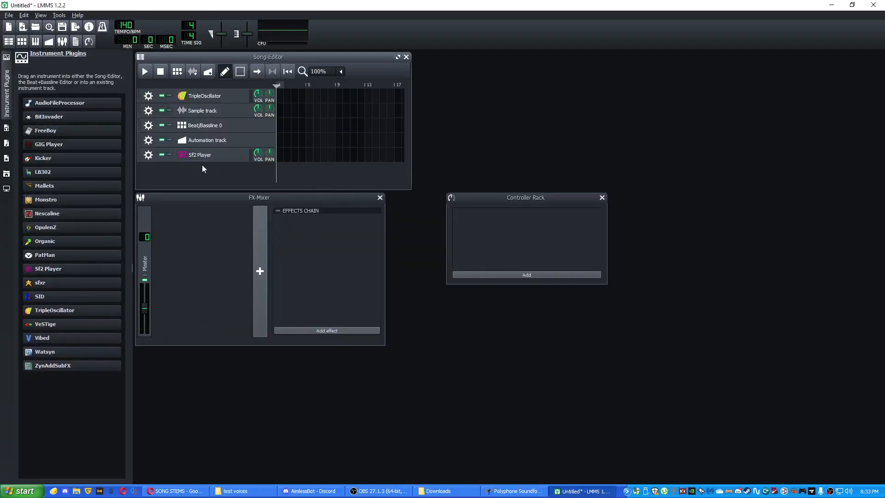
{"action": "left_click", "coordinate": [714, 164]}
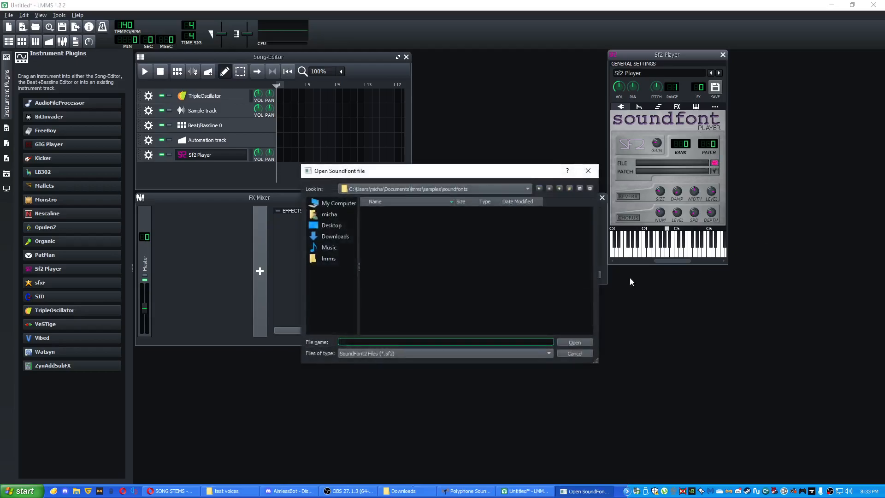
{"action": "left_click", "coordinate": [325, 225]}
{"action": "scroll", "coordinate": [463, 271], "scroll_direction": "down", "scroll_amount": 5}
{"action": "scroll", "coordinate": [399, 256], "scroll_direction": "up", "scroll_amount": 3}
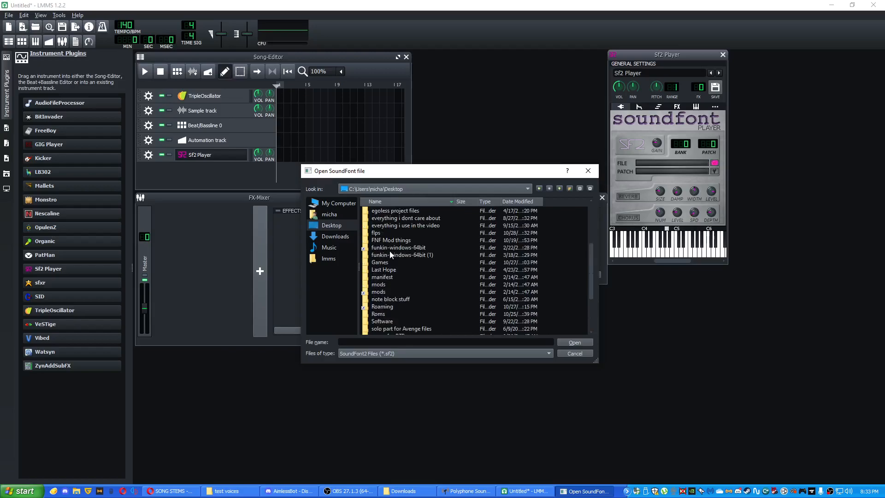
{"action": "double_click", "coordinate": [377, 234]}
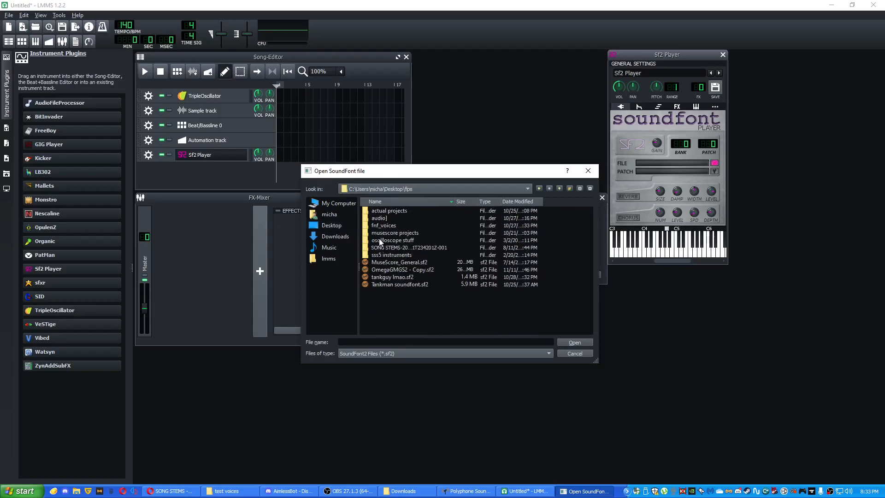
{"action": "left_click", "coordinate": [392, 277]}
{"action": "left_click", "coordinate": [565, 341]}
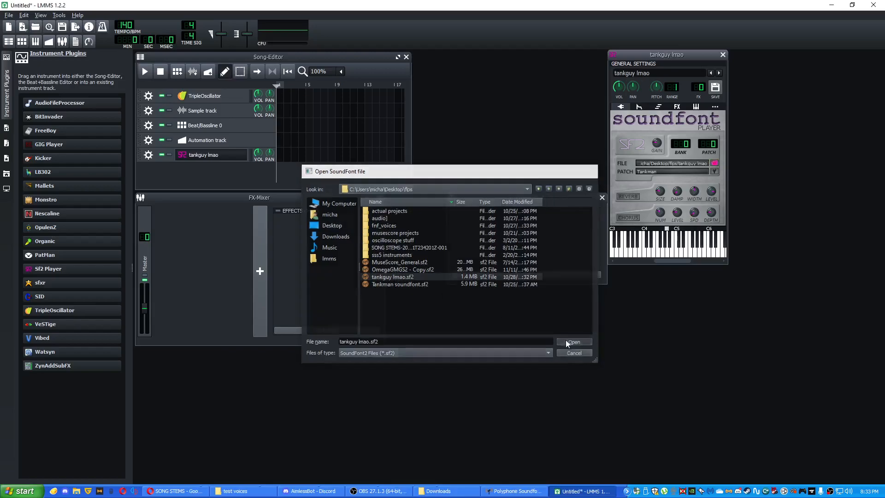
Audition the loaded tankguy lmao soundfont on the instrument's keyboard, including the lower octaves around C3
{"action": "mouse_move", "coordinate": [655, 253]}
{"action": "left_mouse_down"}
{"action": "mouse_move", "coordinate": [646, 253]}
{"action": "mouse_move", "coordinate": [700, 251]}
{"action": "mouse_move", "coordinate": [620, 247]}
{"action": "left_mouse_up"}
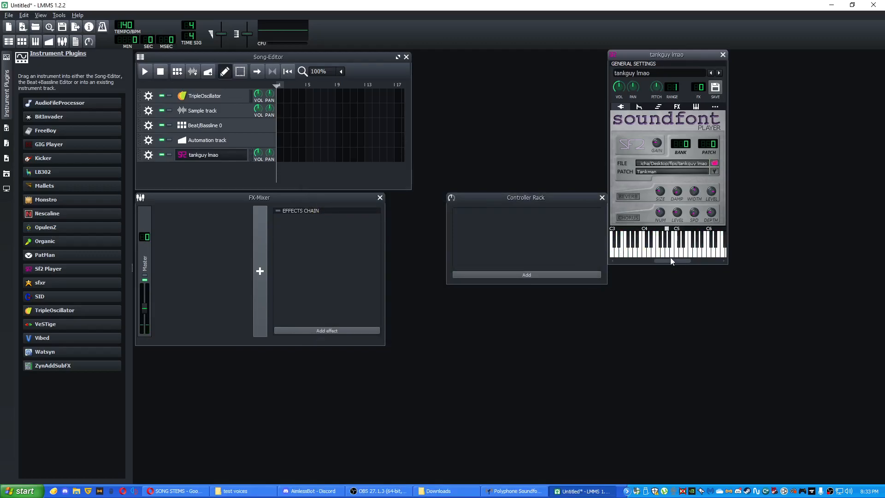
{"action": "mouse_move", "coordinate": [673, 261]}
{"action": "left_mouse_down"}
{"action": "mouse_move", "coordinate": [656, 261]}
{"action": "mouse_move", "coordinate": [678, 247]}
{"action": "mouse_move", "coordinate": [654, 245]}
{"action": "left_mouse_up"}
{"action": "left_click", "coordinate": [657, 251]}
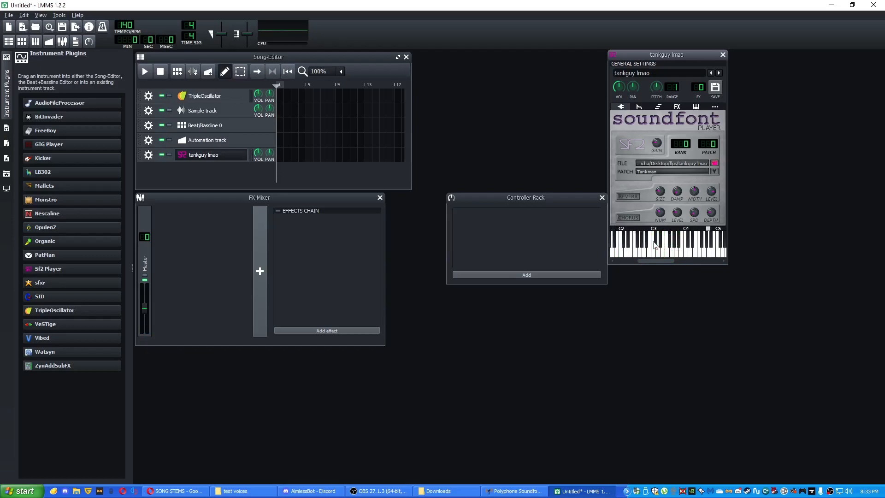
{"action": "left_click", "coordinate": [655, 244]}
{"action": "left_click", "coordinate": [656, 245]}
{"action": "mouse_move", "coordinate": [656, 244]}
{"action": "left_mouse_down"}
{"action": "mouse_move", "coordinate": [681, 240]}
{"action": "mouse_move", "coordinate": [674, 239]}
{"action": "mouse_move", "coordinate": [655, 245]}
{"action": "mouse_move", "coordinate": [692, 248]}
{"action": "left_mouse_up"}
Load Tankman soundfont.sf2 into the Sf2 Player instead and audition a few of its keys
{"action": "left_click", "coordinate": [714, 163]}
{"action": "left_click", "coordinate": [426, 285]}
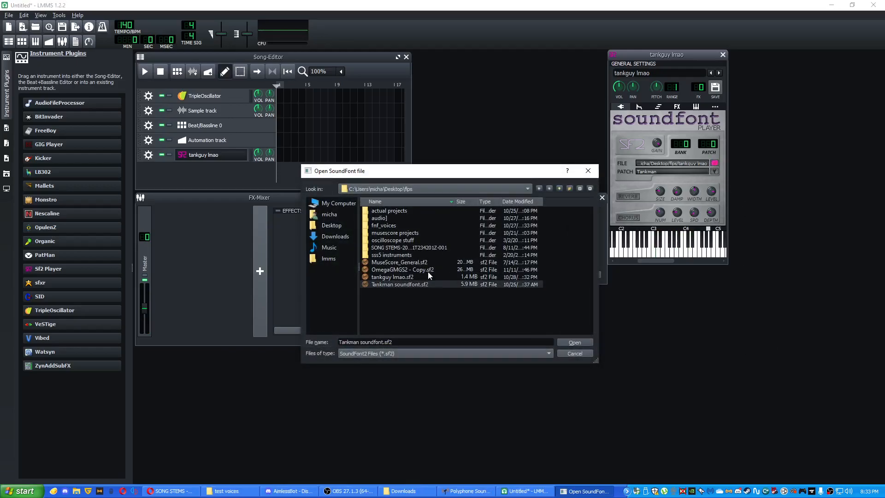
{"action": "left_click", "coordinate": [582, 344]}
{"action": "mouse_move", "coordinate": [658, 252]}
{"action": "left_mouse_down"}
{"action": "mouse_move", "coordinate": [721, 250]}
{"action": "mouse_move", "coordinate": [667, 249]}
{"action": "left_mouse_up"}
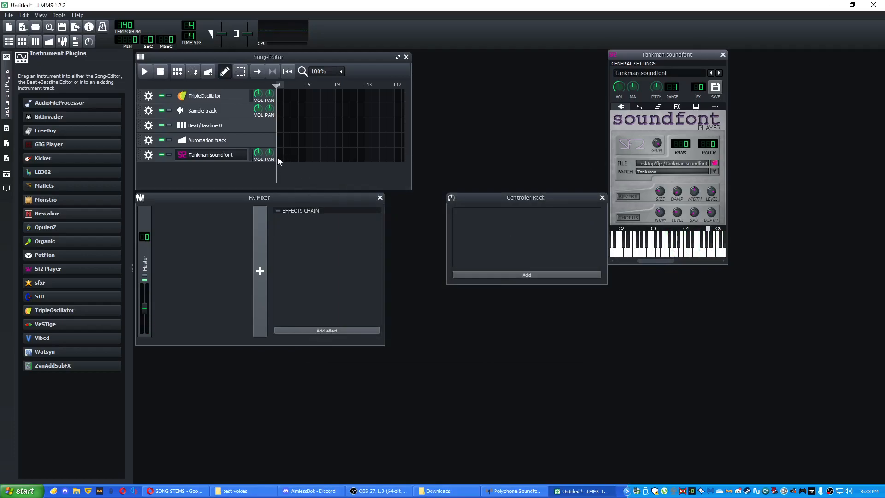
Create a pattern on the Tankman soundfont track and place two short B4 notes at the start of bar 1
{"action": "left_click", "coordinate": [280, 157]}
{"action": "double_click", "coordinate": [280, 158]}
{"action": "left_click", "coordinate": [280, 157]}
{"action": "right_click", "coordinate": [279, 156]}
{"action": "left_click_drag", "start_coordinate": [191, 157], "coordinate": [171, 156]}
{"action": "left_click", "coordinate": [180, 155]}
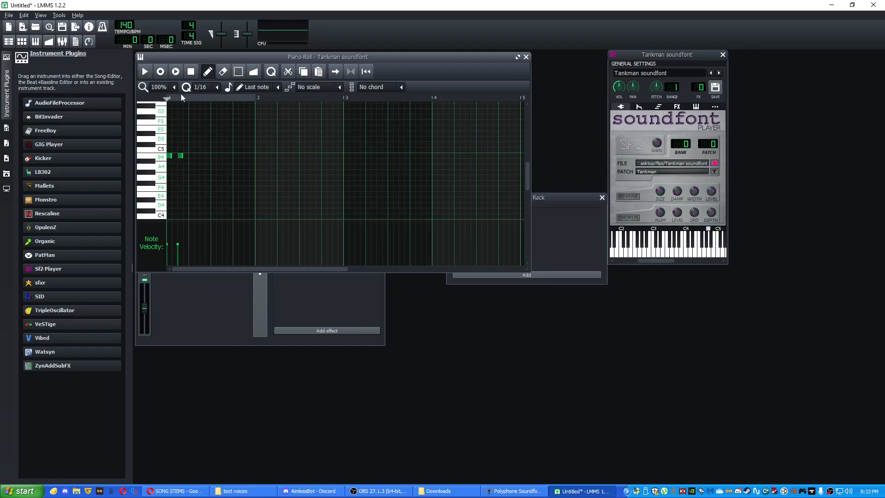
Set the song tempo to 160 BPM while testing the playback speed of the two notes
{"action": "mouse_move", "coordinate": [125, 26]}
{"action": "left_mouse_down"}
{"action": "mouse_move", "coordinate": [110, 1]}
{"action": "mouse_move", "coordinate": [132, 19]}
{"action": "left_mouse_up"}
{"action": "double_click", "coordinate": [129, 23]}
{"action": "left_click", "coordinate": [476, 258]}
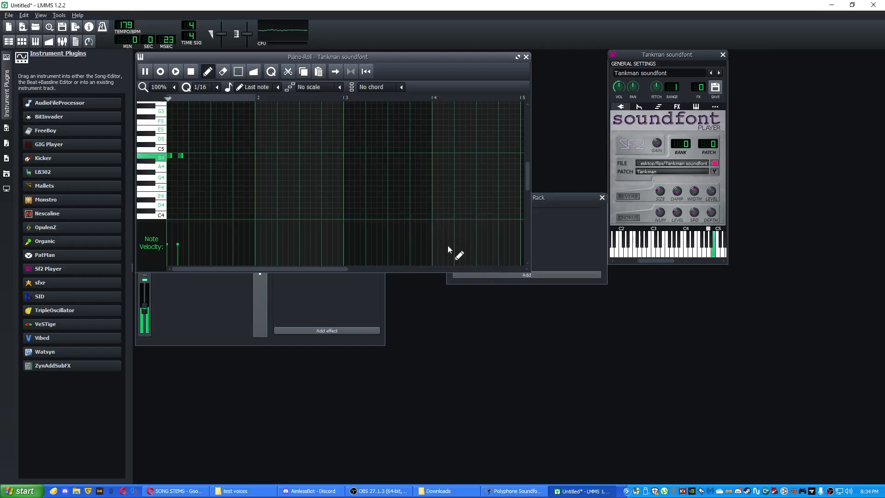
{"action": "left_click_drag", "start_coordinate": [131, 33], "coordinate": [134, 45]}
Complete the first bar with F#5, B4, D5, B4 and repeated A#4 notes, playing it back to check
{"action": "left_click", "coordinate": [191, 128]}
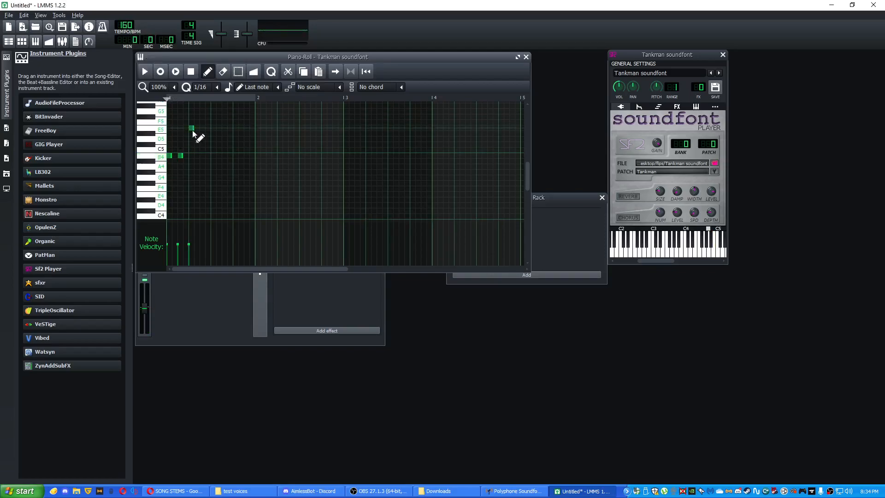
{"action": "left_click_drag", "start_coordinate": [190, 127], "coordinate": [190, 117]}
{"action": "left_click", "coordinate": [203, 155]}
{"action": "left_click", "coordinate": [217, 139]}
{"action": "left_click", "coordinate": [225, 155]}
{"action": "left_click_drag", "start_coordinate": [239, 161], "coordinate": [235, 161]}
{"action": "key", "text": "space"}
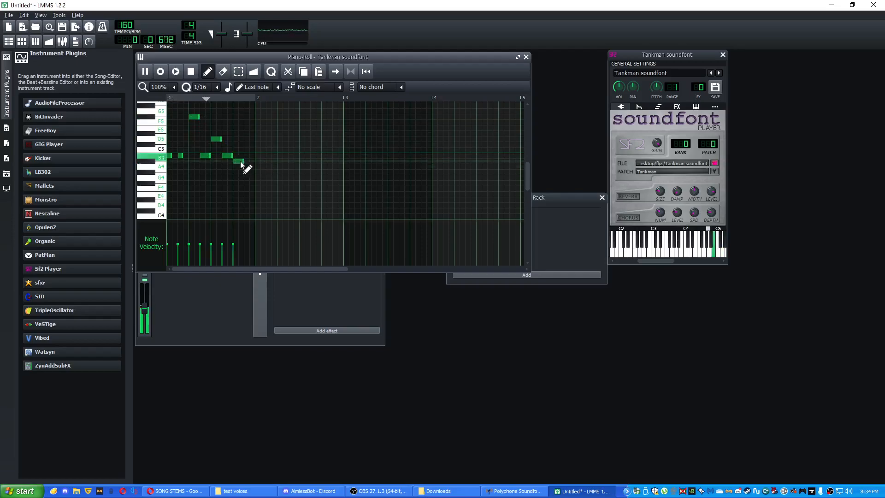
{"action": "key", "text": "space"}
{"action": "left_click", "coordinate": [245, 161]}
{"action": "left_click", "coordinate": [252, 161]}
Fill the second bar with a short run F#5, G5, F#5, E5, D5, C#5, B4, ending on longer A#4 and B4 notes
{"action": "scroll", "coordinate": [267, 163], "scroll_direction": "up", "scroll_amount": 2}
{"action": "left_click", "coordinate": [253, 128]}
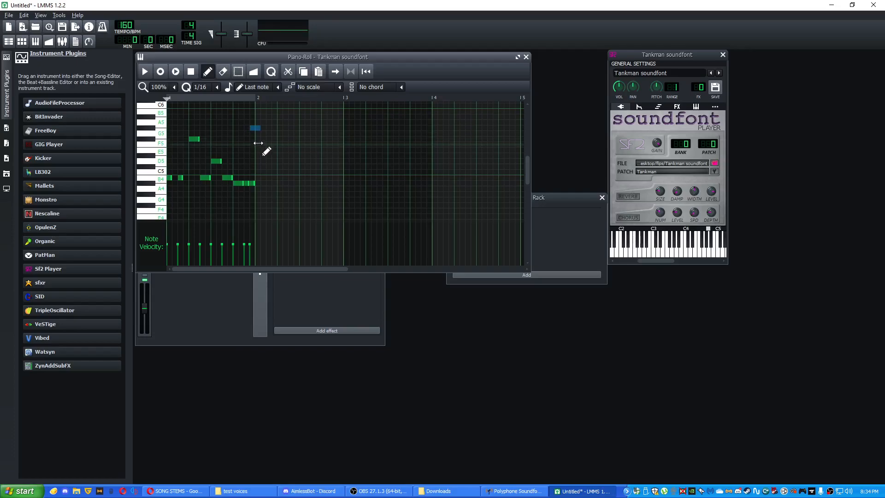
{"action": "left_click_drag", "start_coordinate": [253, 128], "coordinate": [258, 139]}
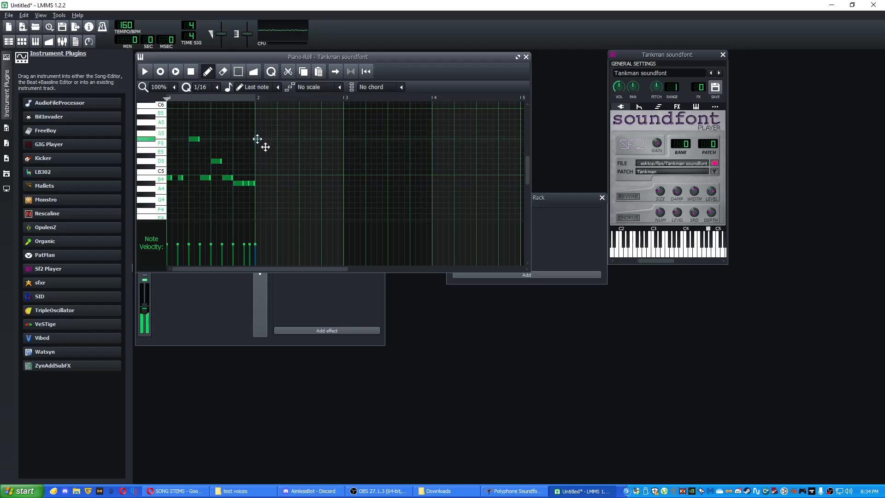
{"action": "left_click", "coordinate": [262, 134]}
{"action": "left_click", "coordinate": [267, 138]}
{"action": "left_click", "coordinate": [274, 150]}
{"action": "left_click", "coordinate": [277, 157]}
{"action": "left_click_drag", "start_coordinate": [277, 158], "coordinate": [277, 163]}
{"action": "left_click", "coordinate": [283, 167]}
{"action": "left_click", "coordinate": [290, 178]}
{"action": "left_click_drag", "start_coordinate": [298, 183], "coordinate": [316, 184]}
{"action": "left_click", "coordinate": [324, 177]}
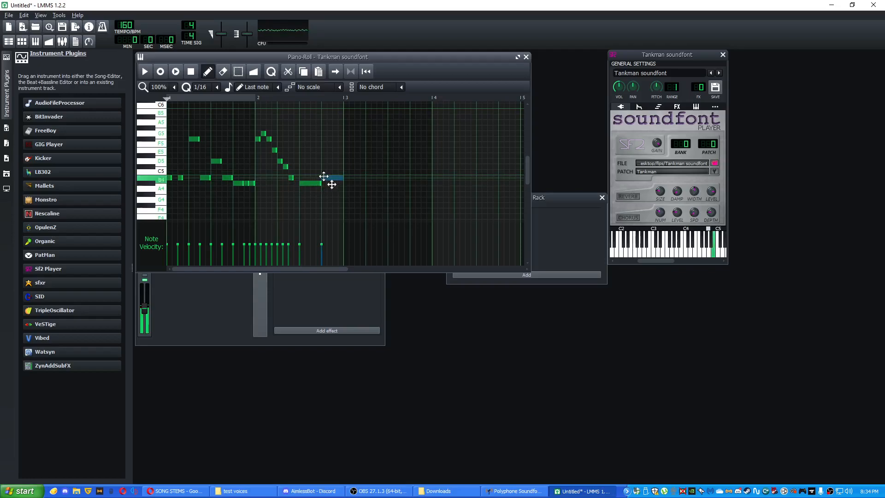
Lengthen the short B4 note in bar 2 to meet the following A#4 and play back the two-bar melody
{"action": "key", "text": "space"}
{"action": "left_click", "coordinate": [307, 156]}
{"action": "key", "text": "space"}
{"action": "right_click", "coordinate": [310, 156]}
{"action": "key", "text": "space"}
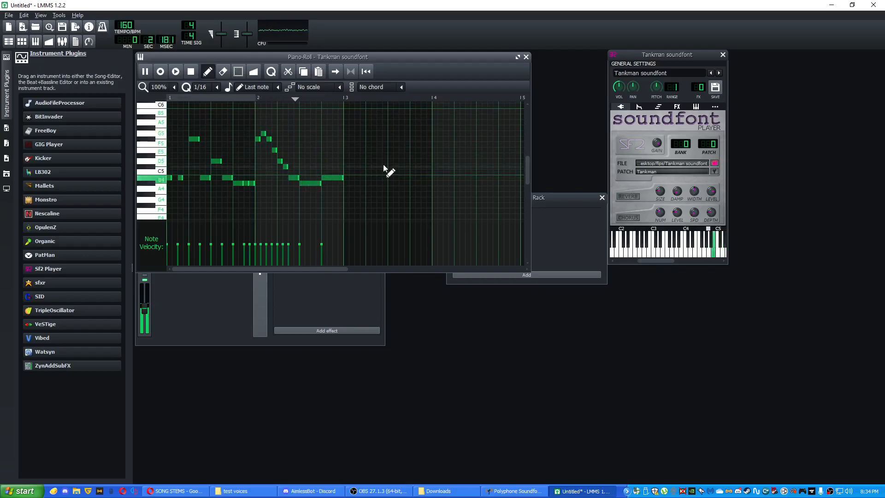
{"action": "key", "text": "space"}
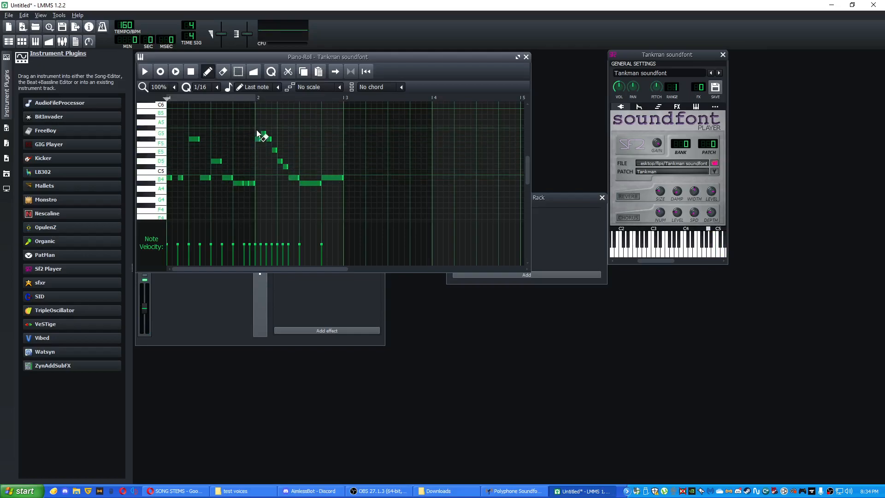
Move the first bar's notes and the first note of bar 2 down one octave and play the melody back
{"action": "left_click_drag", "start_coordinate": [148, 217], "coordinate": [148, 217]}
{"action": "left_click_drag", "start_coordinate": [168, 178], "coordinate": [168, 216]}
{"action": "scroll", "coordinate": [192, 200], "scroll_direction": "down", "scroll_amount": 4}
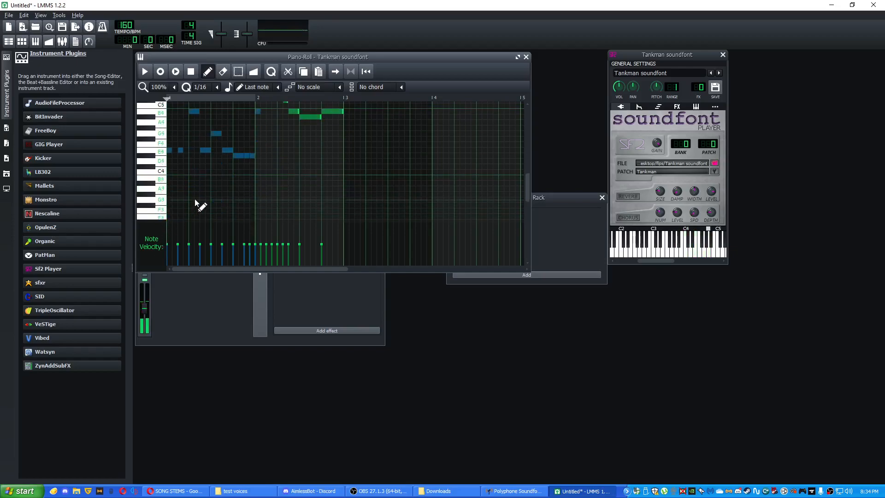
{"action": "left_click_drag", "start_coordinate": [225, 129], "coordinate": [231, 157]}
{"action": "key", "text": "space"}
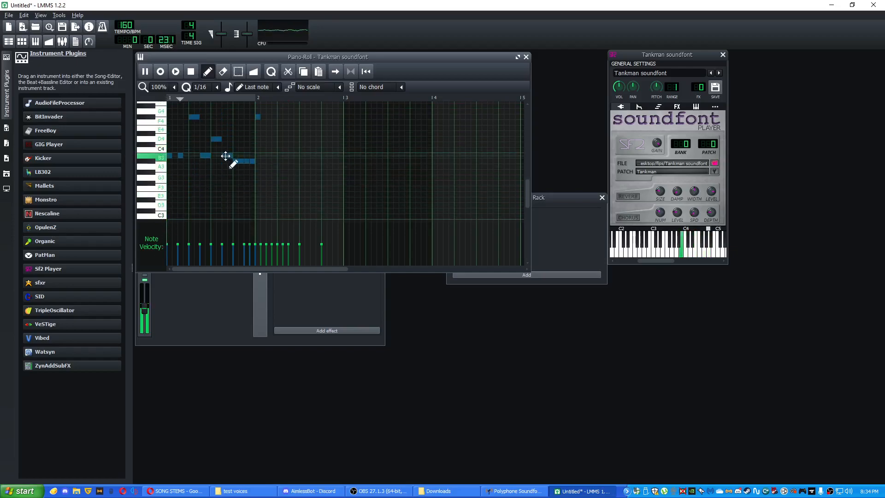
{"action": "scroll", "coordinate": [282, 167], "scroll_direction": "up", "scroll_amount": 2}
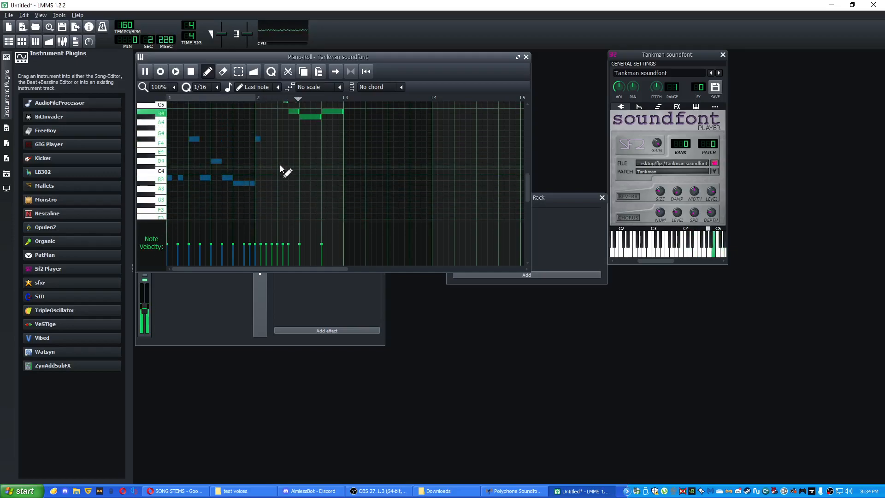
{"action": "left_click", "coordinate": [275, 166]}
{"action": "right_click", "coordinate": [276, 168]}
{"action": "key", "text": "space"}
Raise the first two B3 notes back up to B4 and play the melody again
{"action": "left_click_drag", "start_coordinate": [187, 170], "coordinate": [167, 114], "text": "ctrl"}
{"action": "key", "text": "space"}
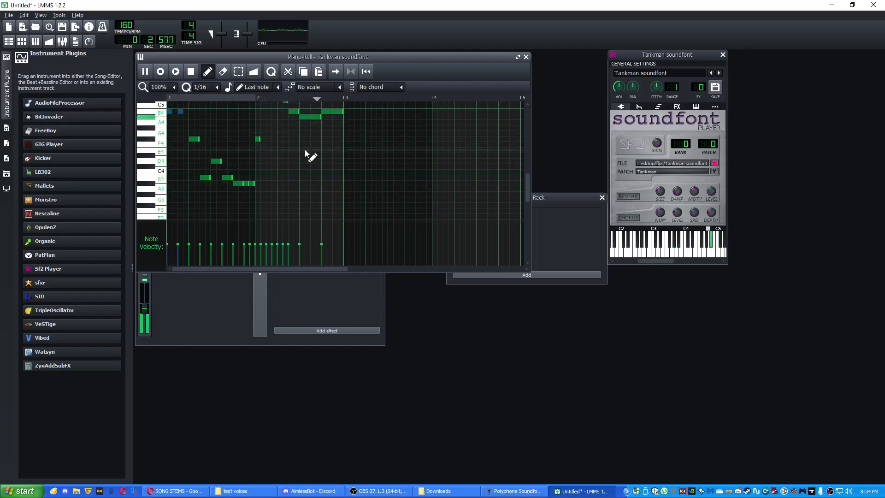
{"action": "scroll", "coordinate": [310, 153], "scroll_direction": "up", "scroll_amount": 1}
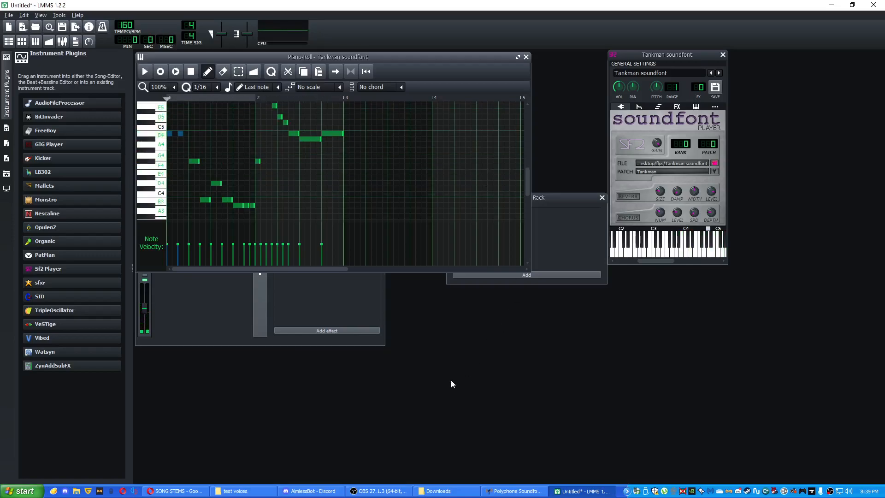
{"action": "left_click", "coordinate": [402, 491]}
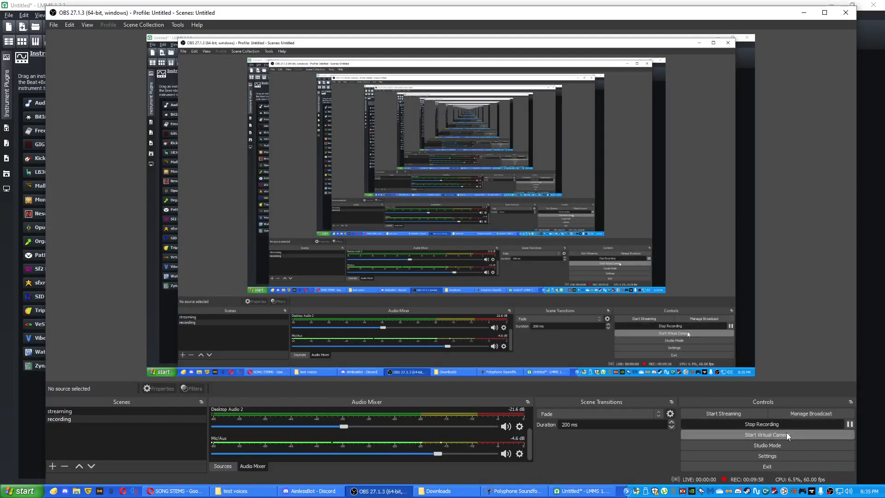